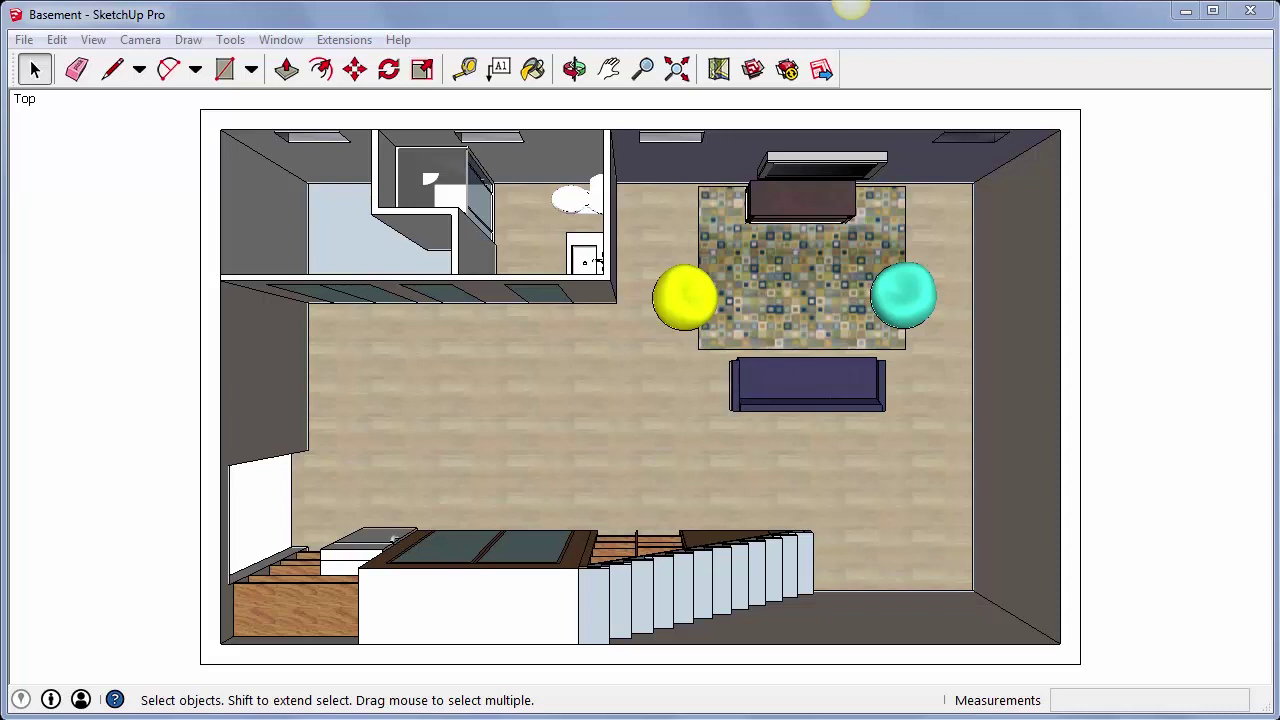
# Tilt into a zoomed 3-D view and select the sofa, TV cabinet, rug and both bean bags in turn
pyautogui.moveTo(951, 300); pyautogui.dragTo(891, 106, button='middle')
pyautogui.scroll(5, 870, 140)
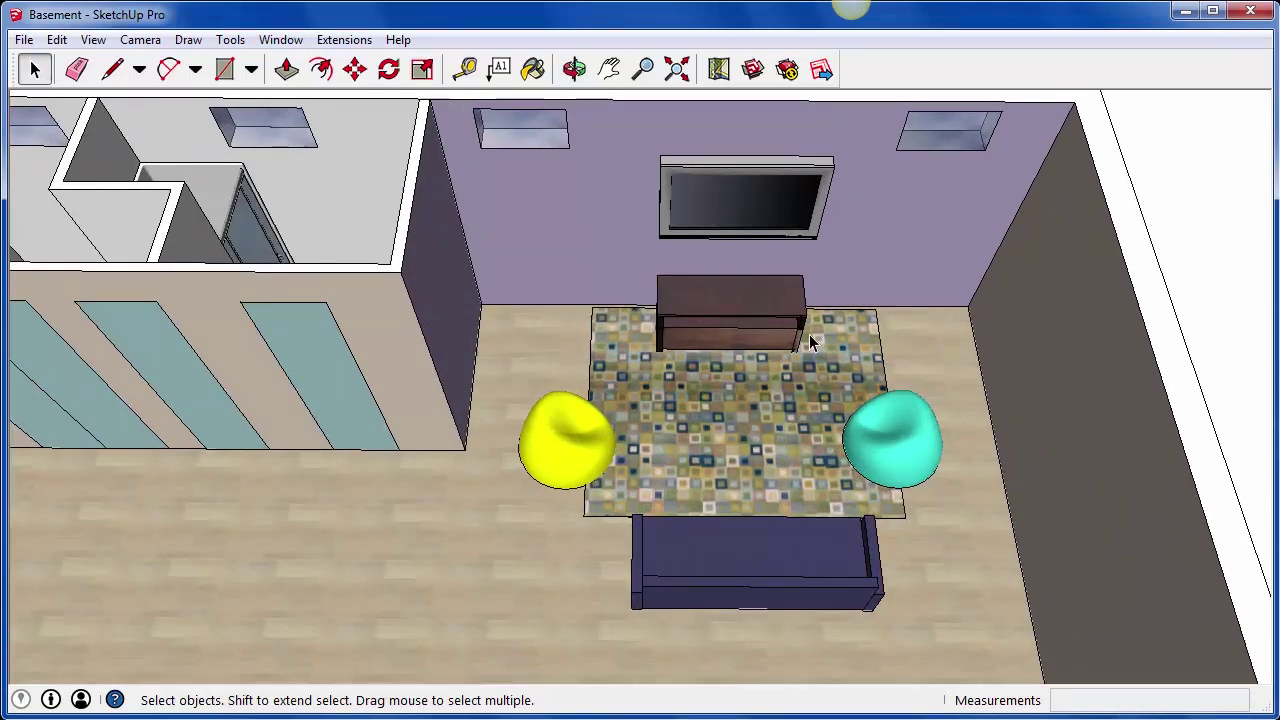
pyautogui.click(807, 572)
pyautogui.click(769, 330)
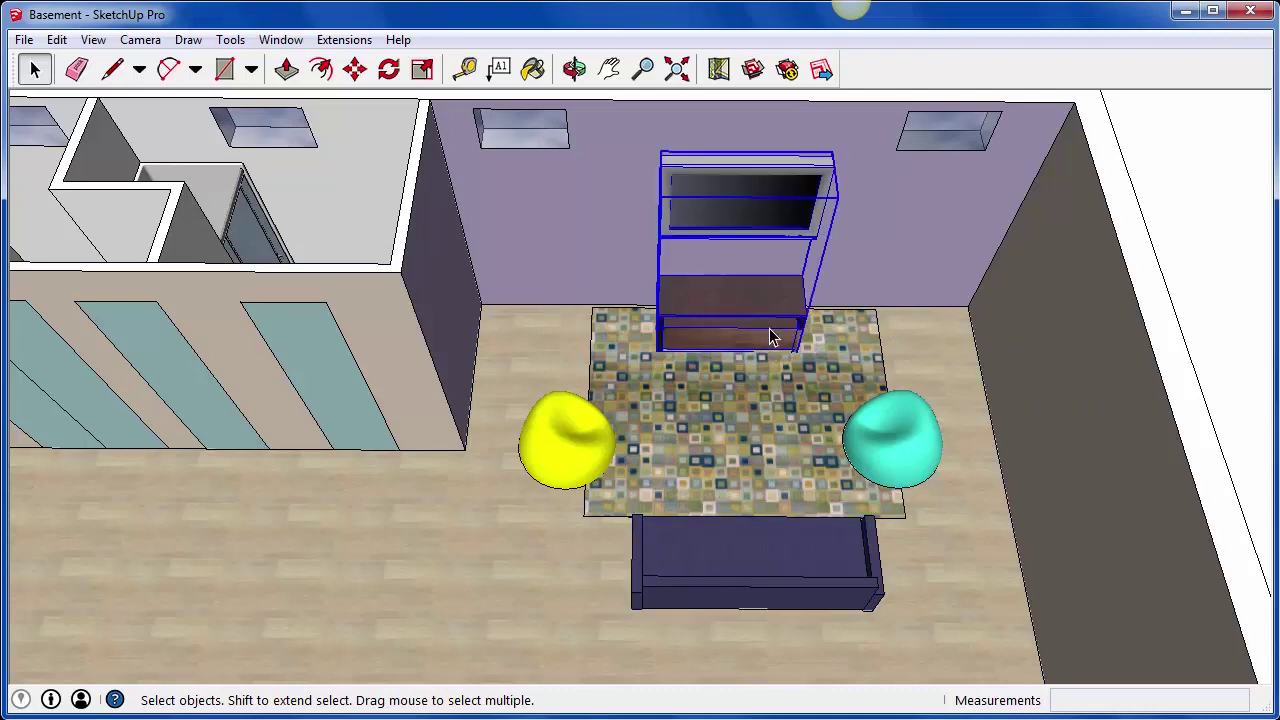
pyautogui.click(746, 431)
pyautogui.click(574, 458)
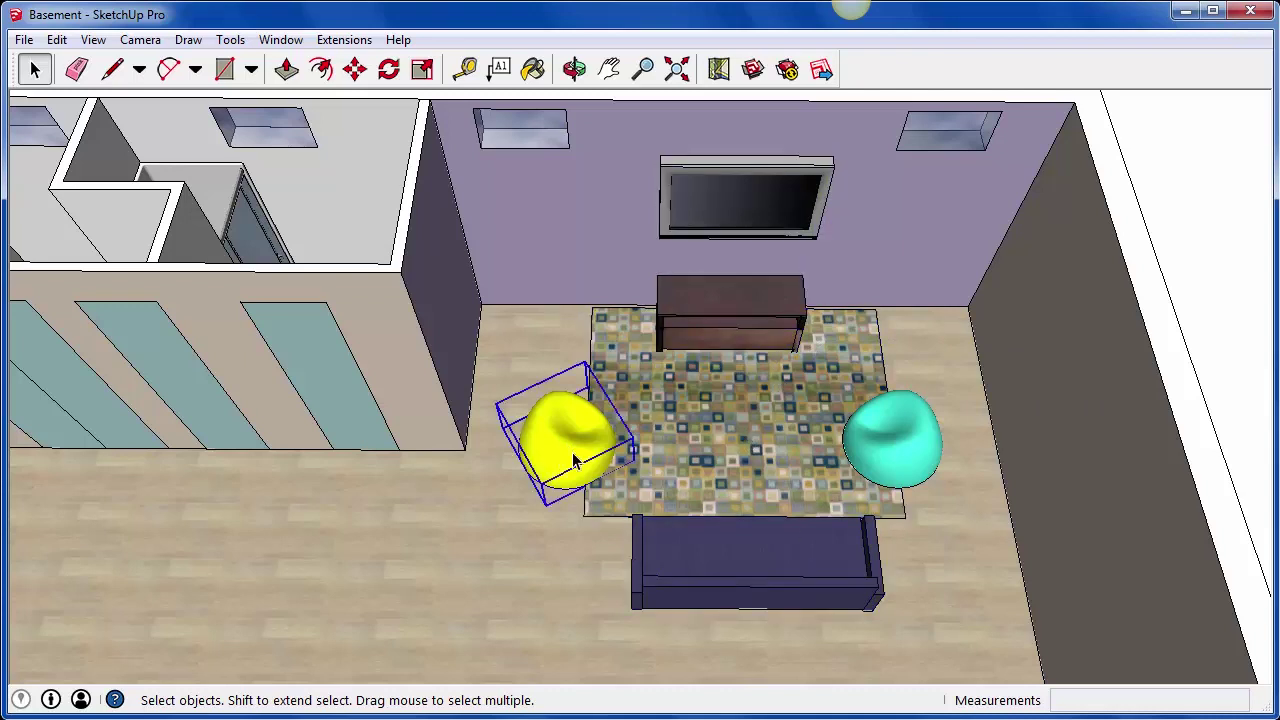
pyautogui.click(884, 452)
pyautogui.click(942, 480)
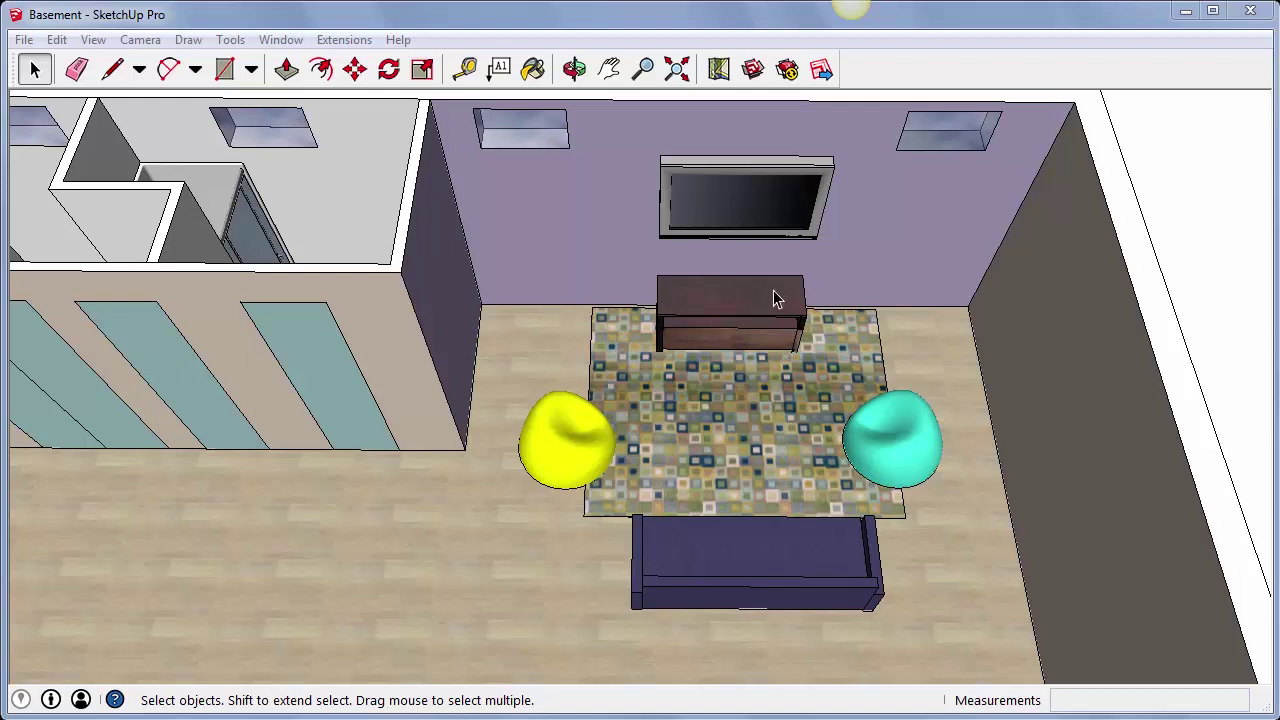
# Open the Layers panel and create layers named Option 1 and Option 2
pyautogui.click(281, 39)
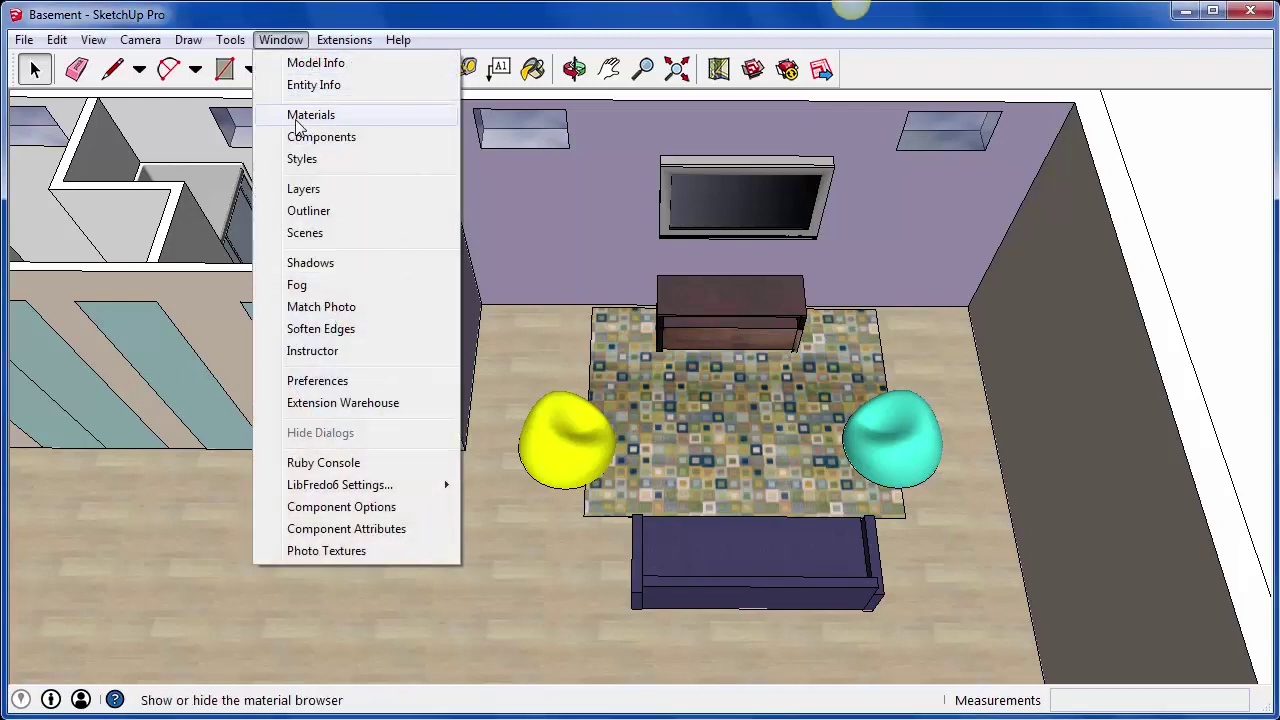
pyautogui.click(303, 186)
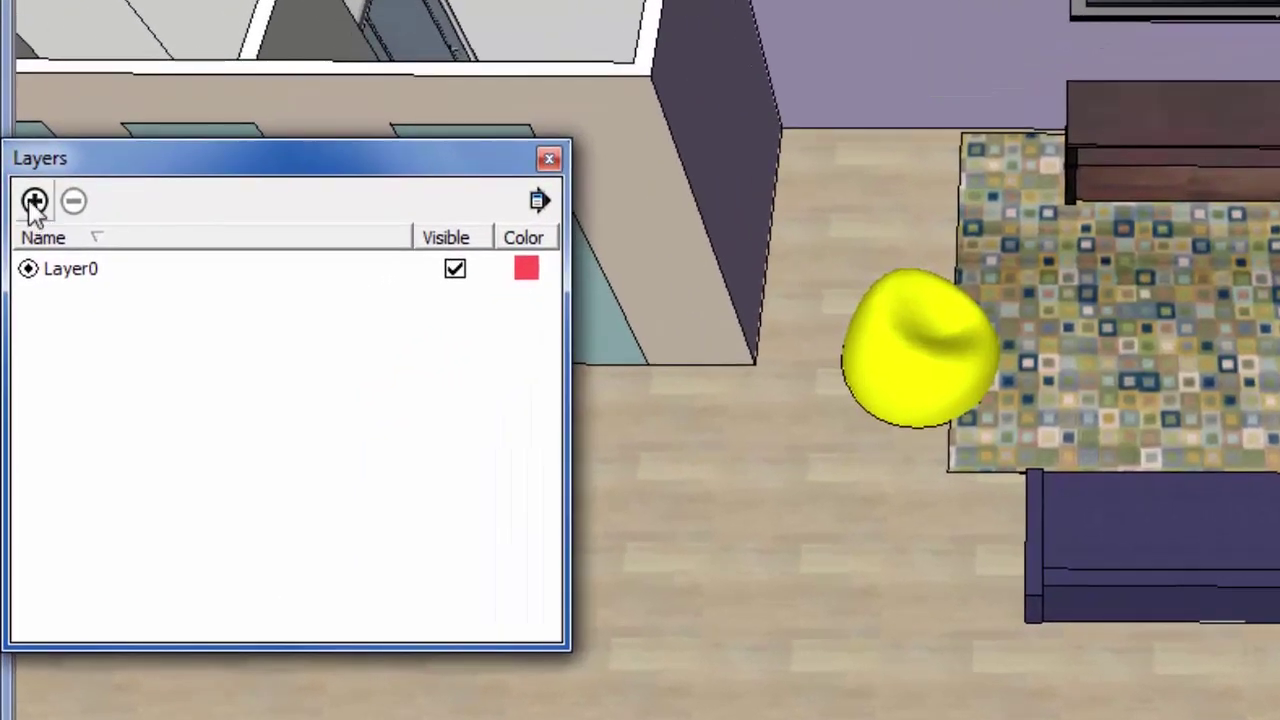
pyautogui.click(33, 214)
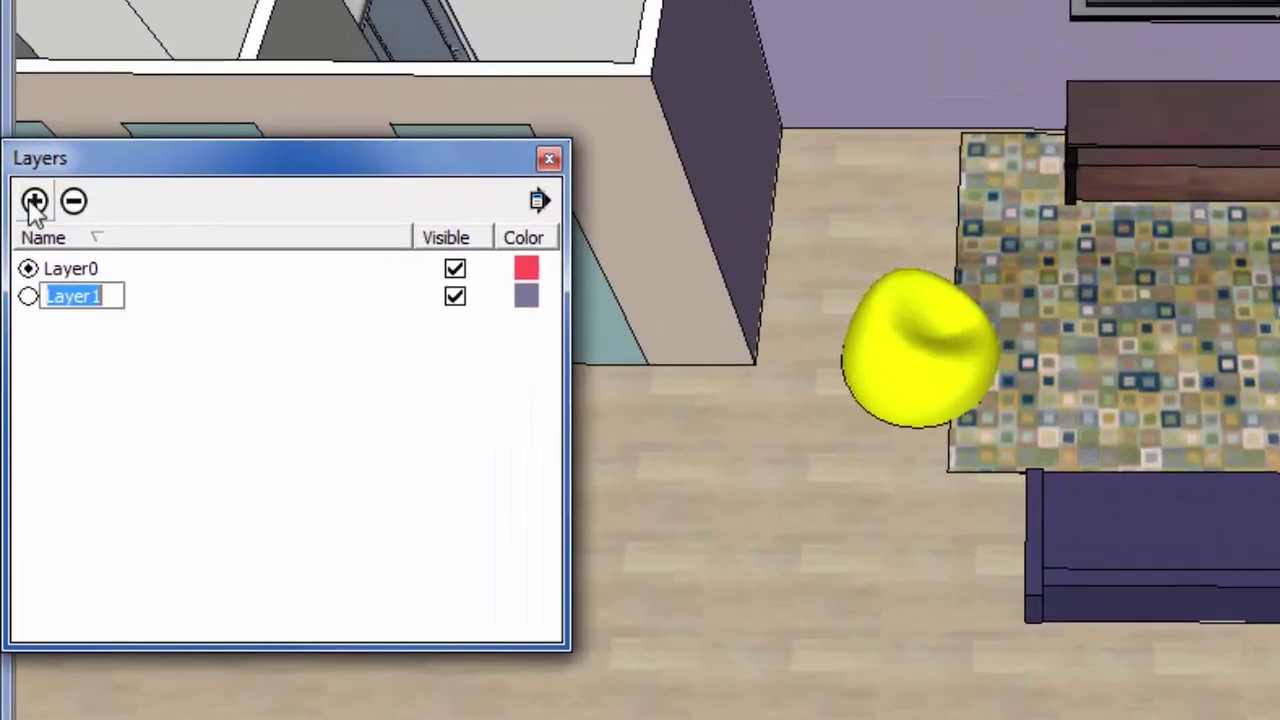
pyautogui.write('Option 1')
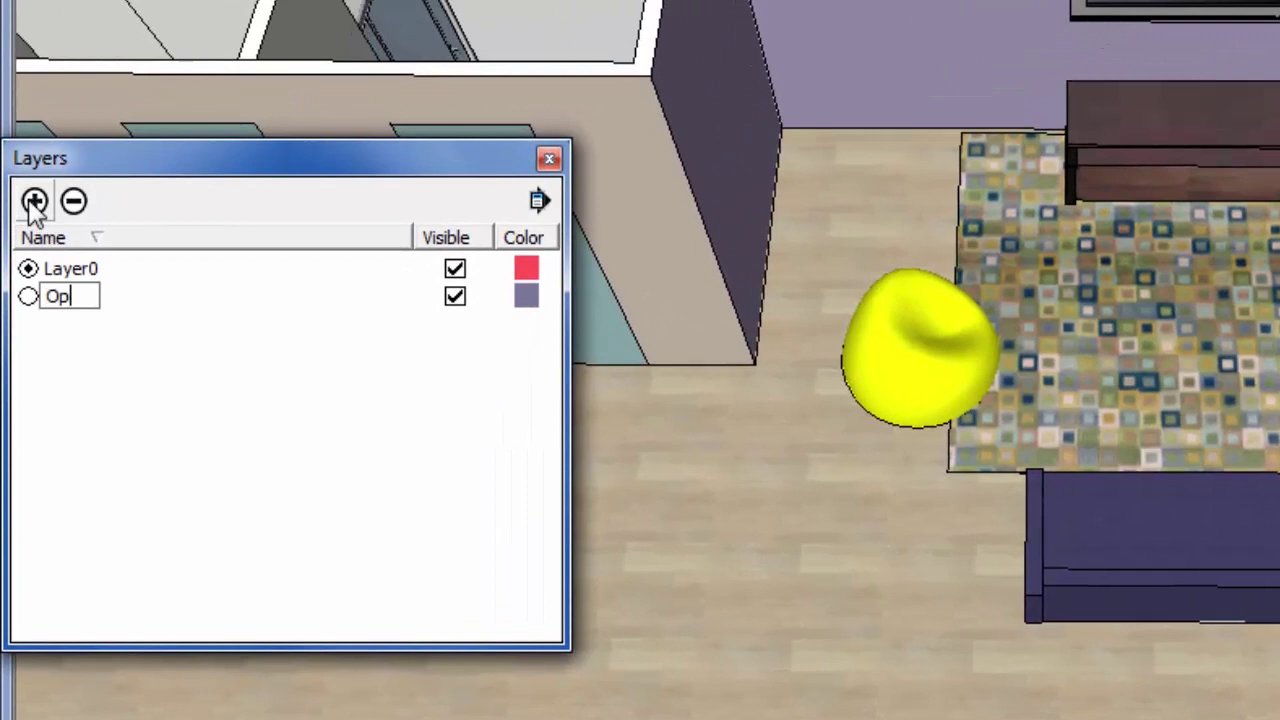
pyautogui.press('Return')
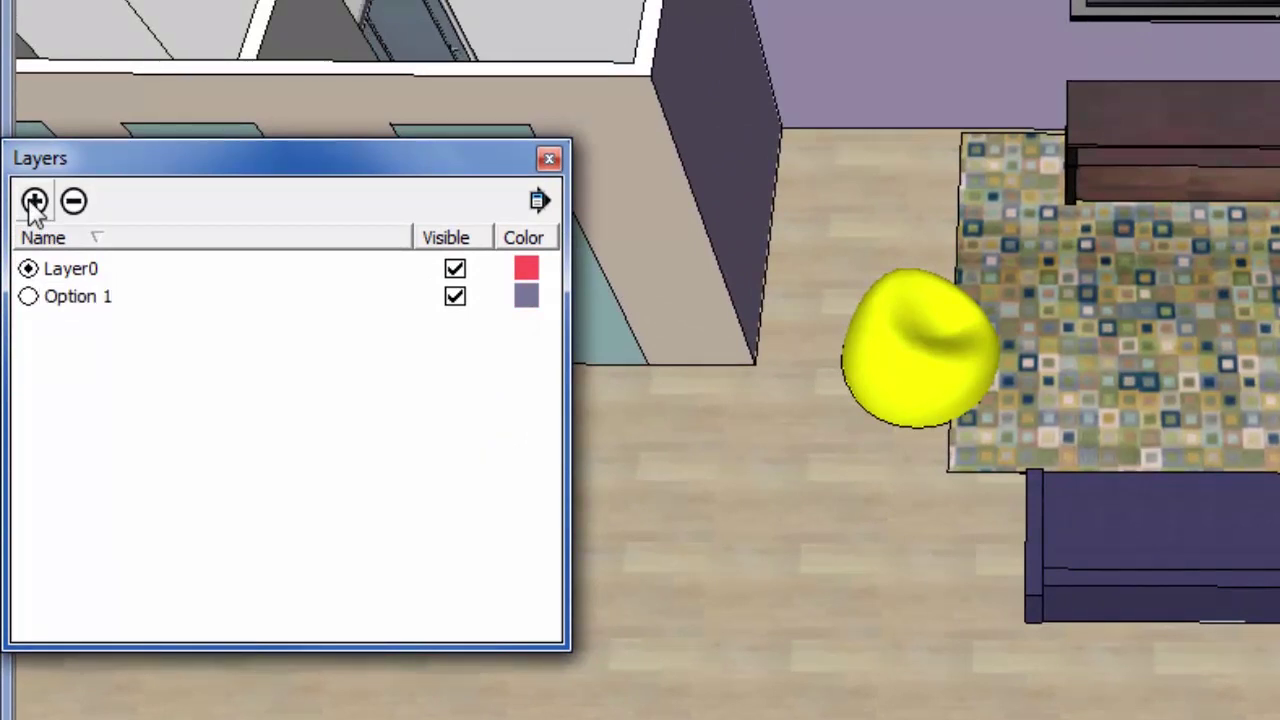
pyautogui.click(33, 203)
pyautogui.write('Option 2')
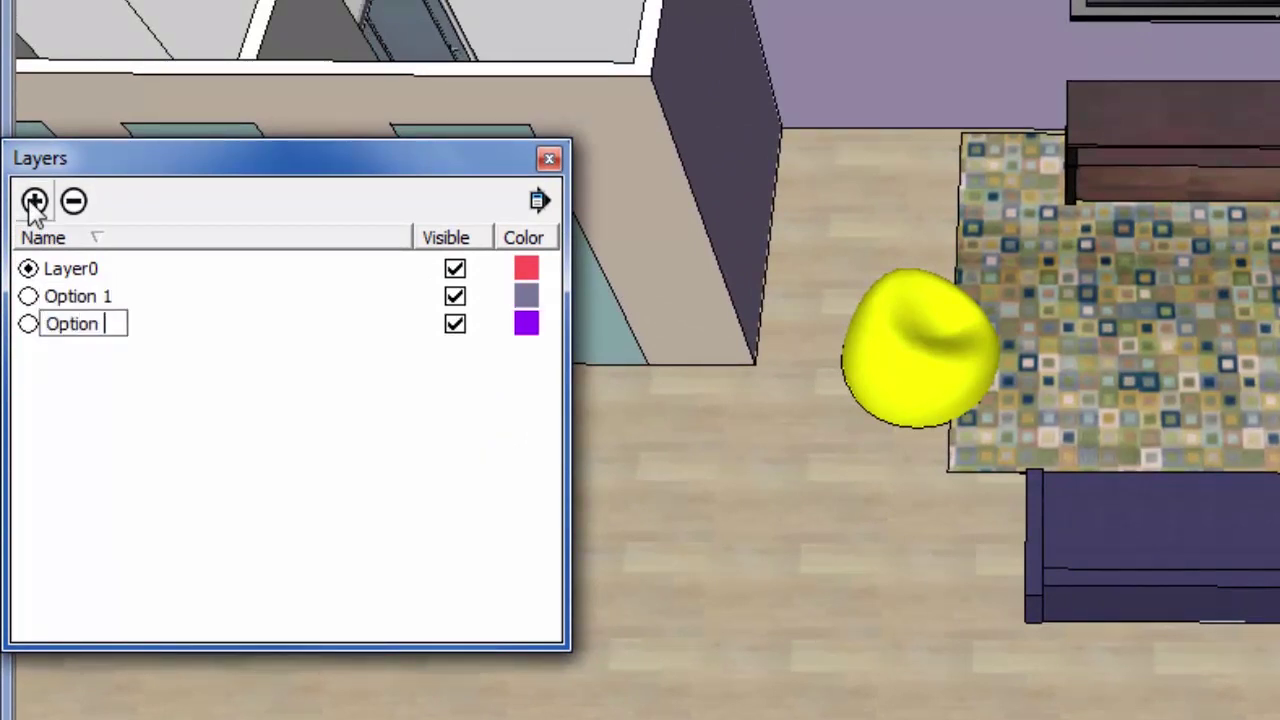
pyautogui.press('Return')
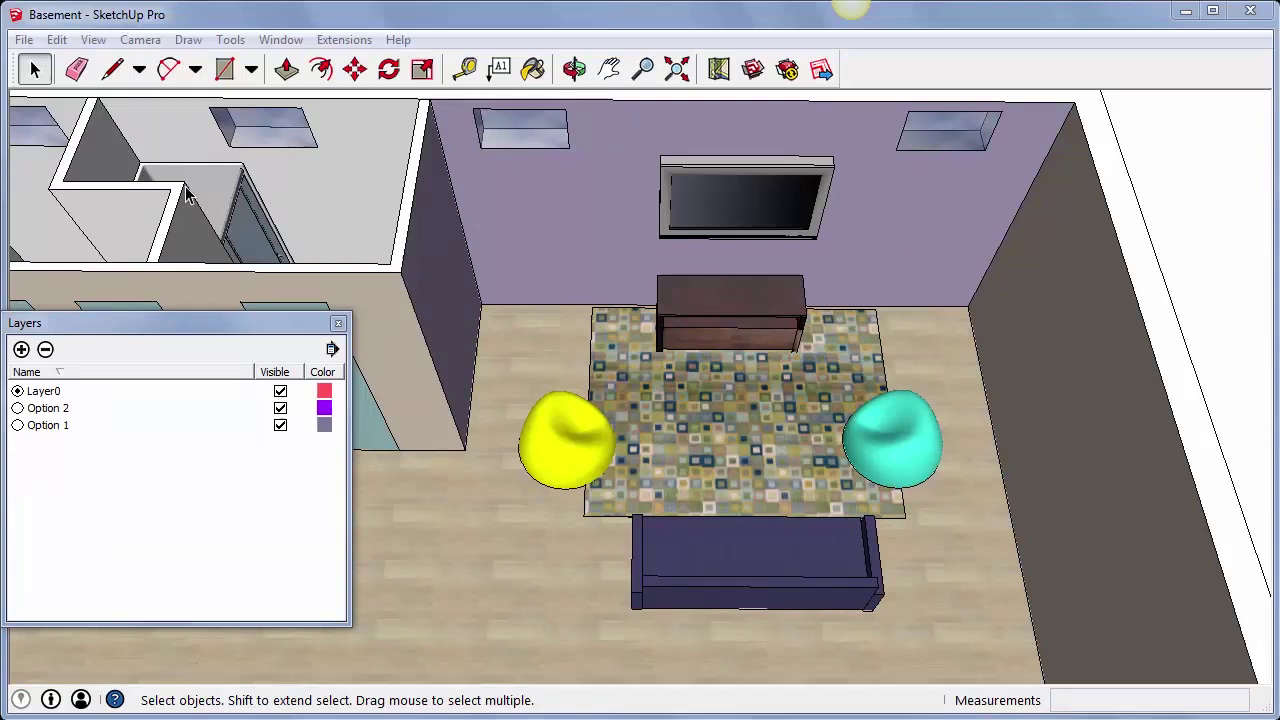
# Select both bean bags, the sofa, the rug and the TV cabinet together
pyautogui.click(543, 455)
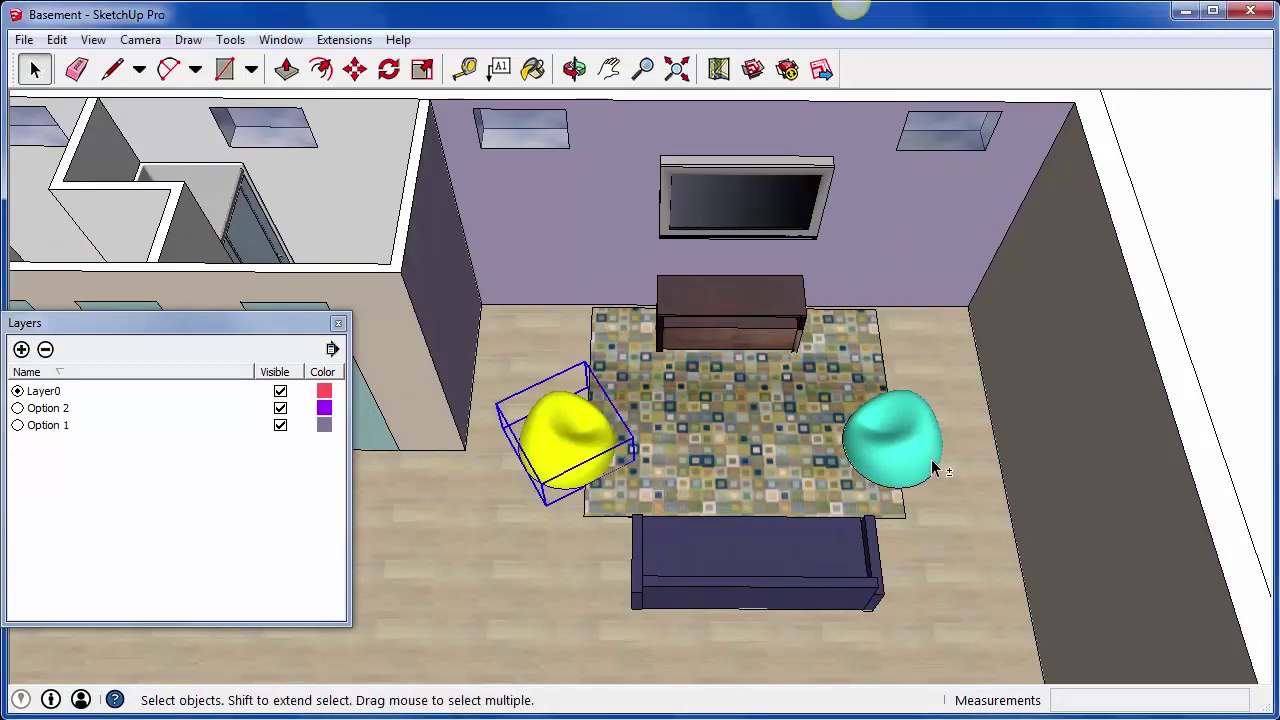
pyautogui.keyDown('shift'); pyautogui.click(930, 466); pyautogui.keyUp('shift')
pyautogui.keyDown('shift'); pyautogui.click(855, 566); pyautogui.keyUp('shift')
pyautogui.keyDown('shift'); pyautogui.click(757, 437); pyautogui.keyUp('shift')
pyautogui.keyDown('shift'); pyautogui.click(758, 336); pyautogui.keyUp('shift')
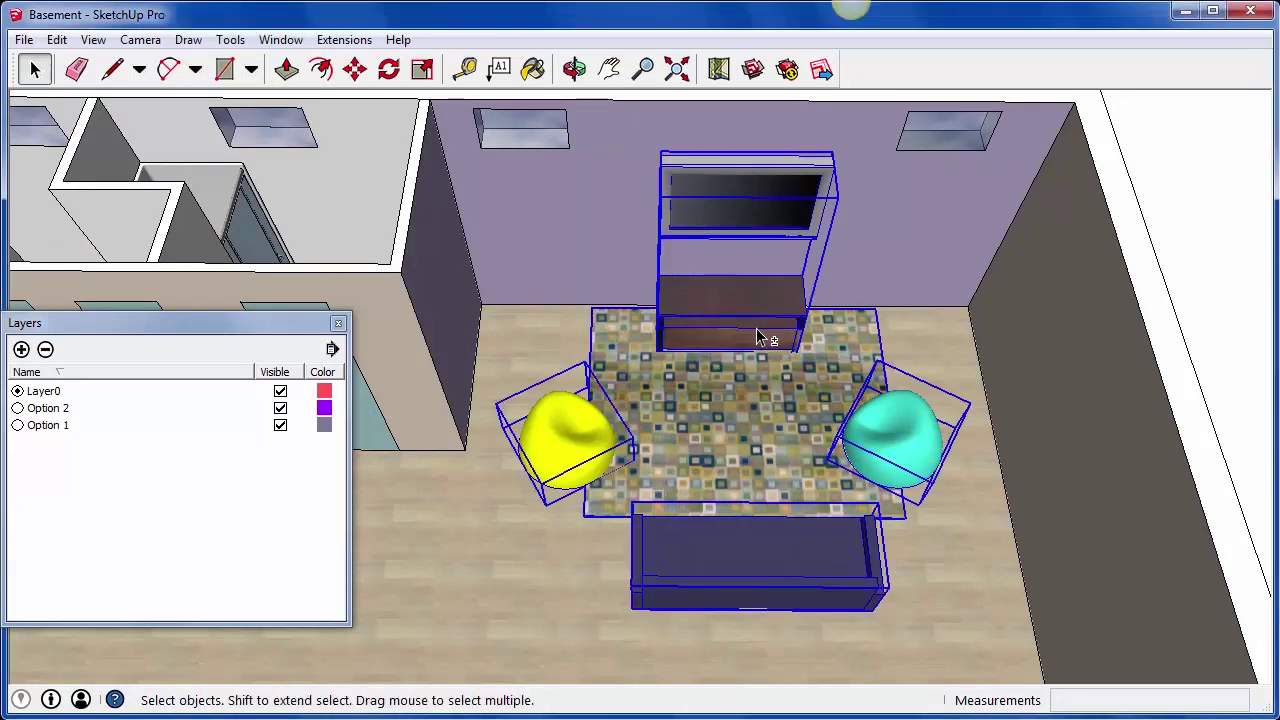
pyautogui.scroll(-3, 480, 373)
pyautogui.scroll(-1, 432, 498)
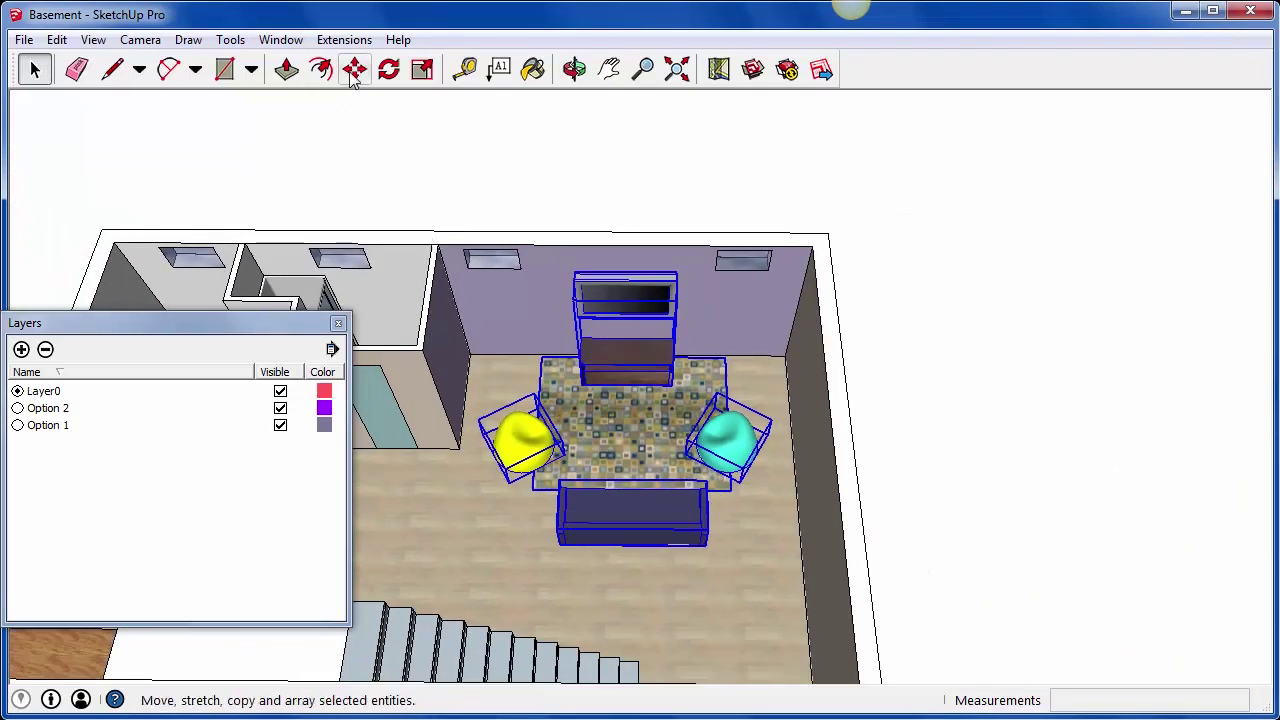
# Move-copy the selected furniture to the right of the room, then deselect
pyautogui.click(355, 68)
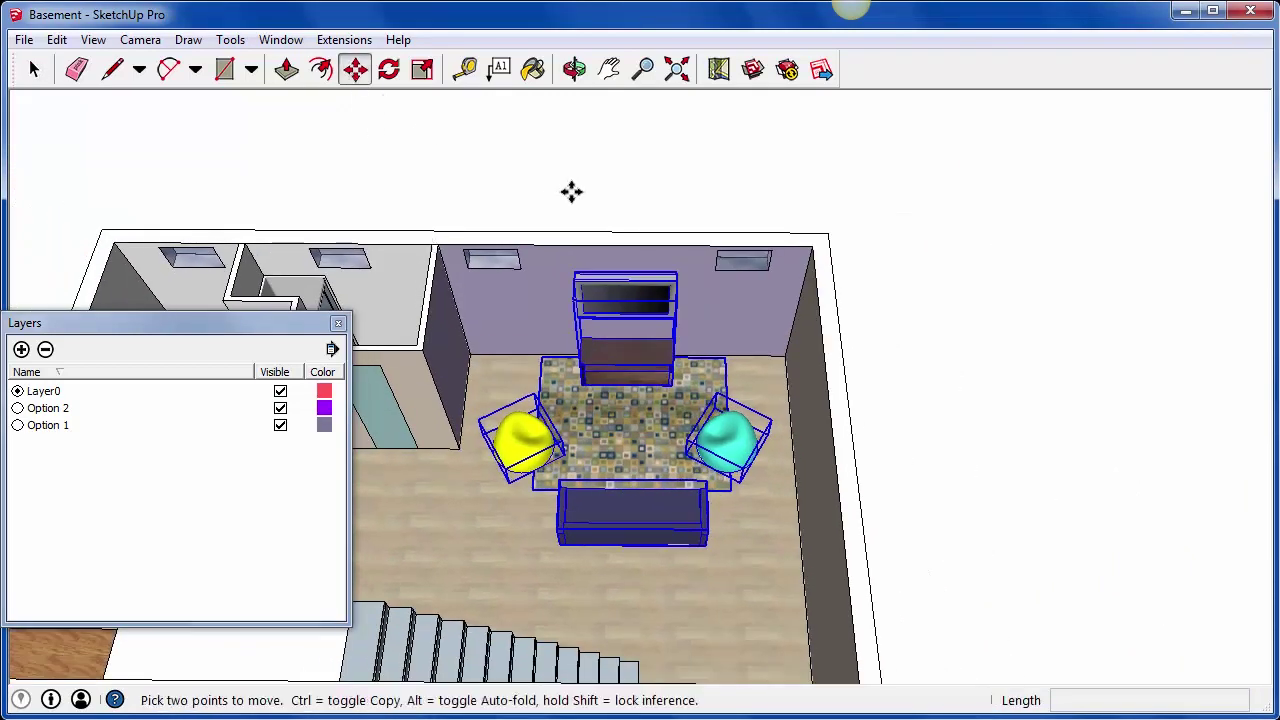
pyautogui.click(520, 192)
pyautogui.press('ctrl')
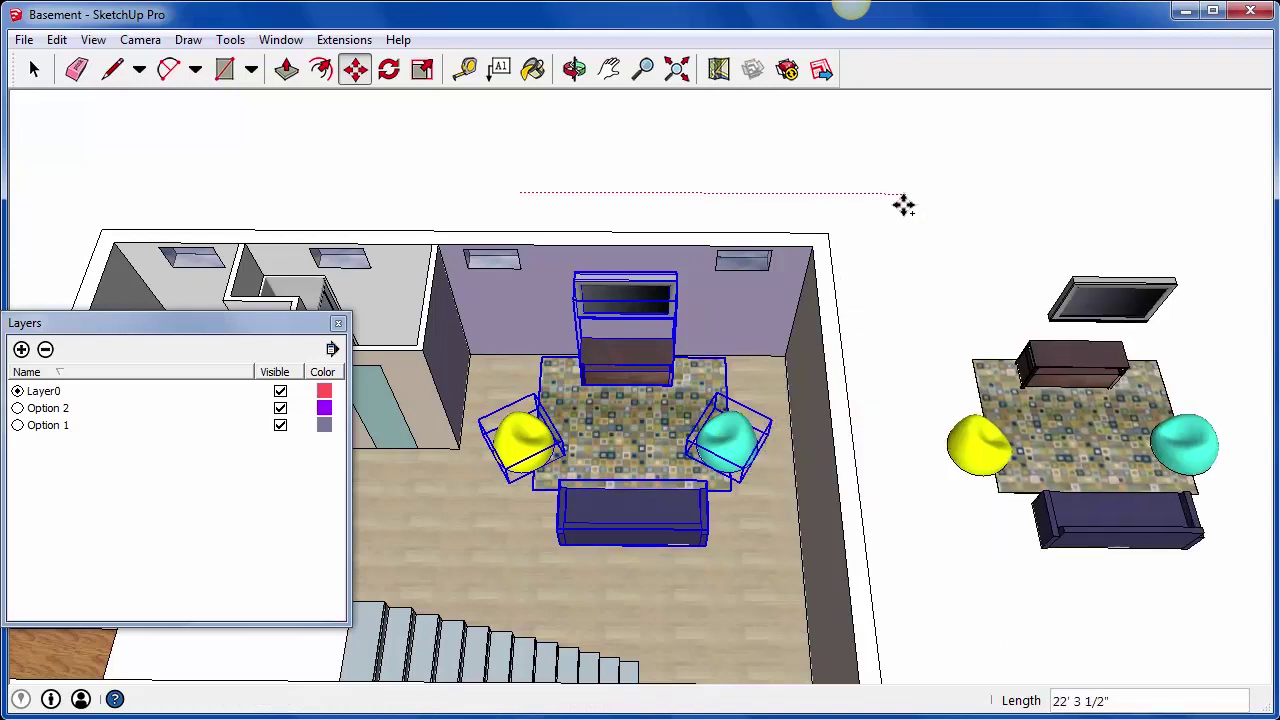
pyautogui.click(903, 205)
pyautogui.hotkey('ctrl', 't')
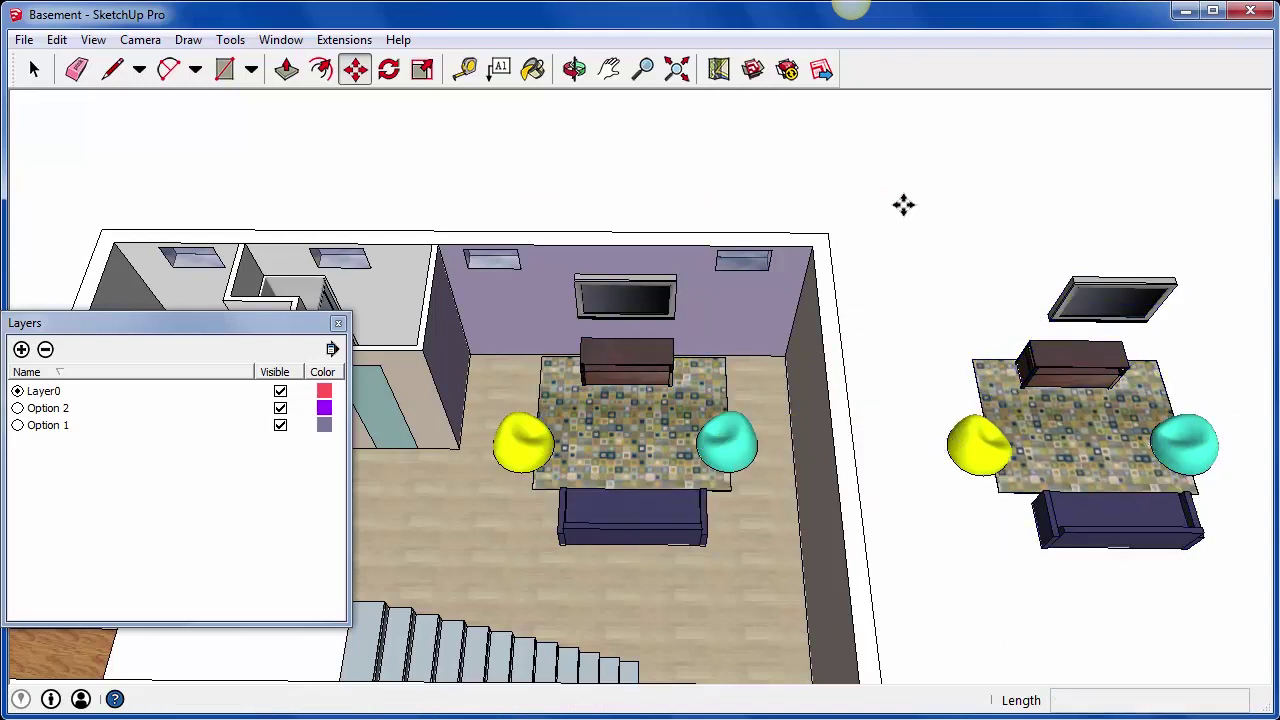
pyautogui.press('space')
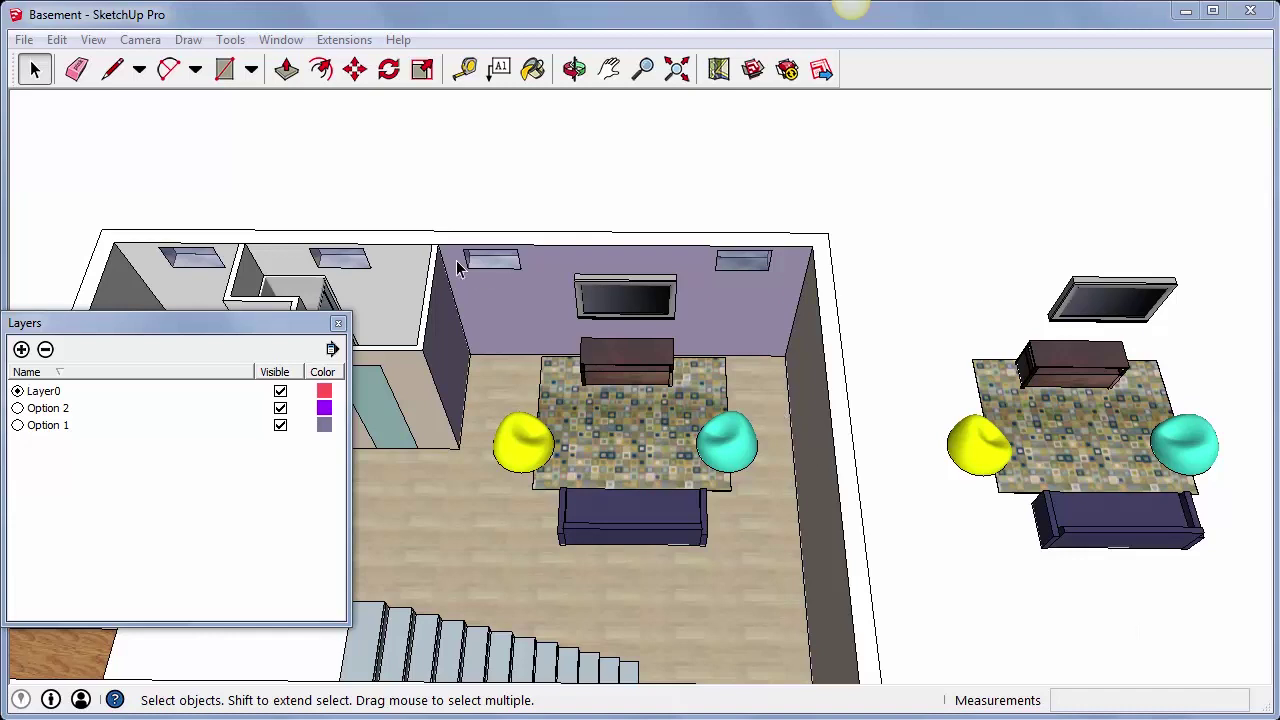
# Select the TV cabinet, rug, yellow bean bag, sofa and cyan bean bag inside the room
pyautogui.click(624, 378)
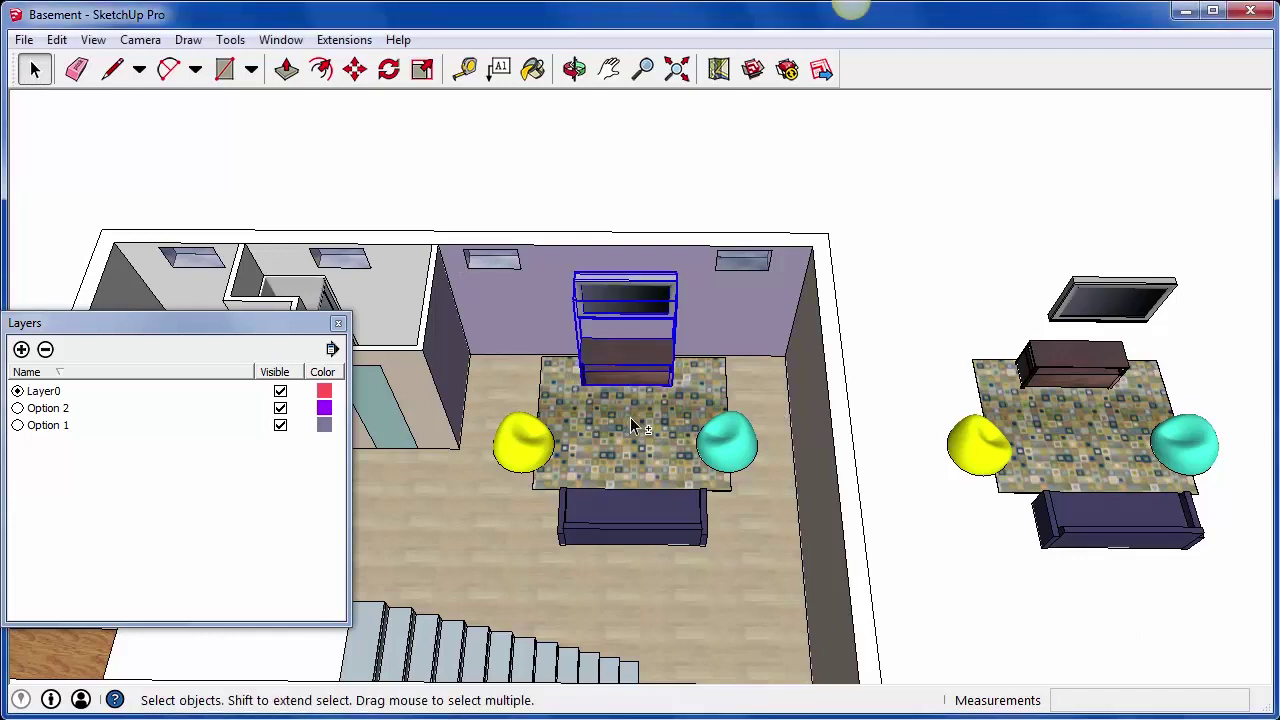
pyautogui.keyDown('shift'); pyautogui.click(636, 425); pyautogui.keyUp('shift')
pyautogui.keyDown('shift'); pyautogui.click(543, 441); pyautogui.keyUp('shift')
pyautogui.keyDown('shift'); pyautogui.click(612, 524); pyautogui.keyUp('shift')
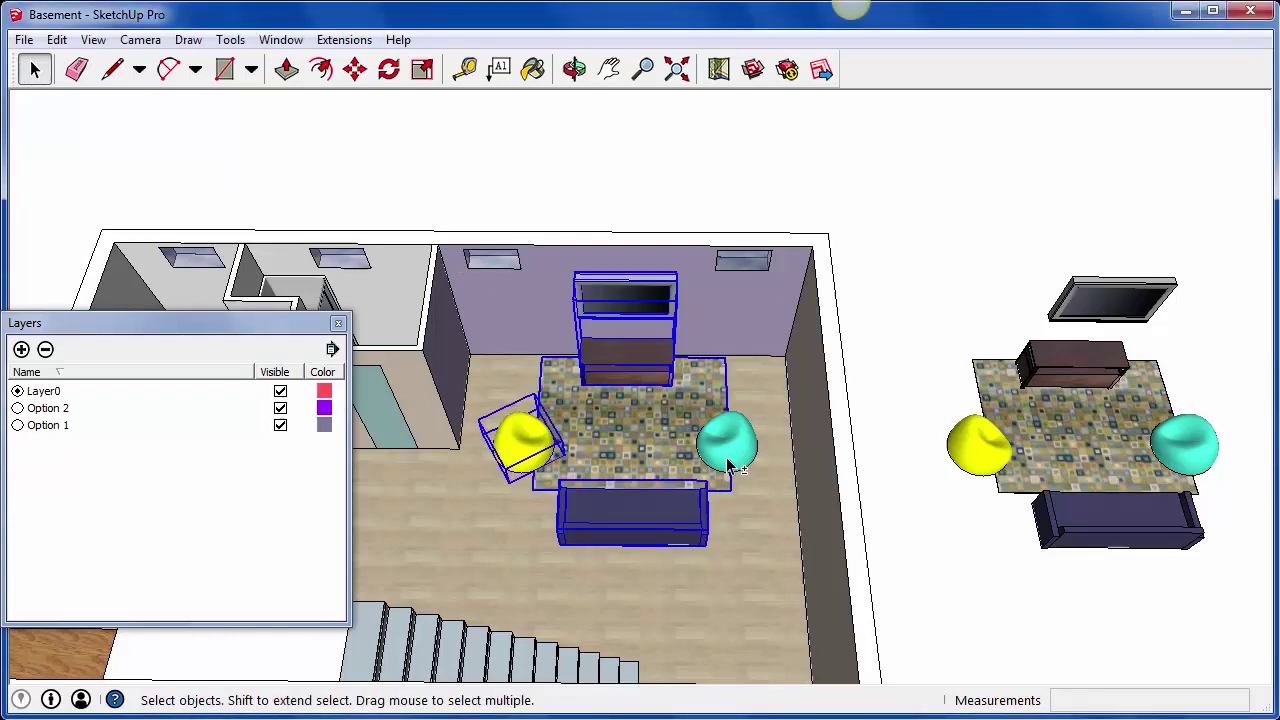
pyautogui.keyDown('shift'); pyautogui.click(730, 462); pyautogui.keyUp('shift')
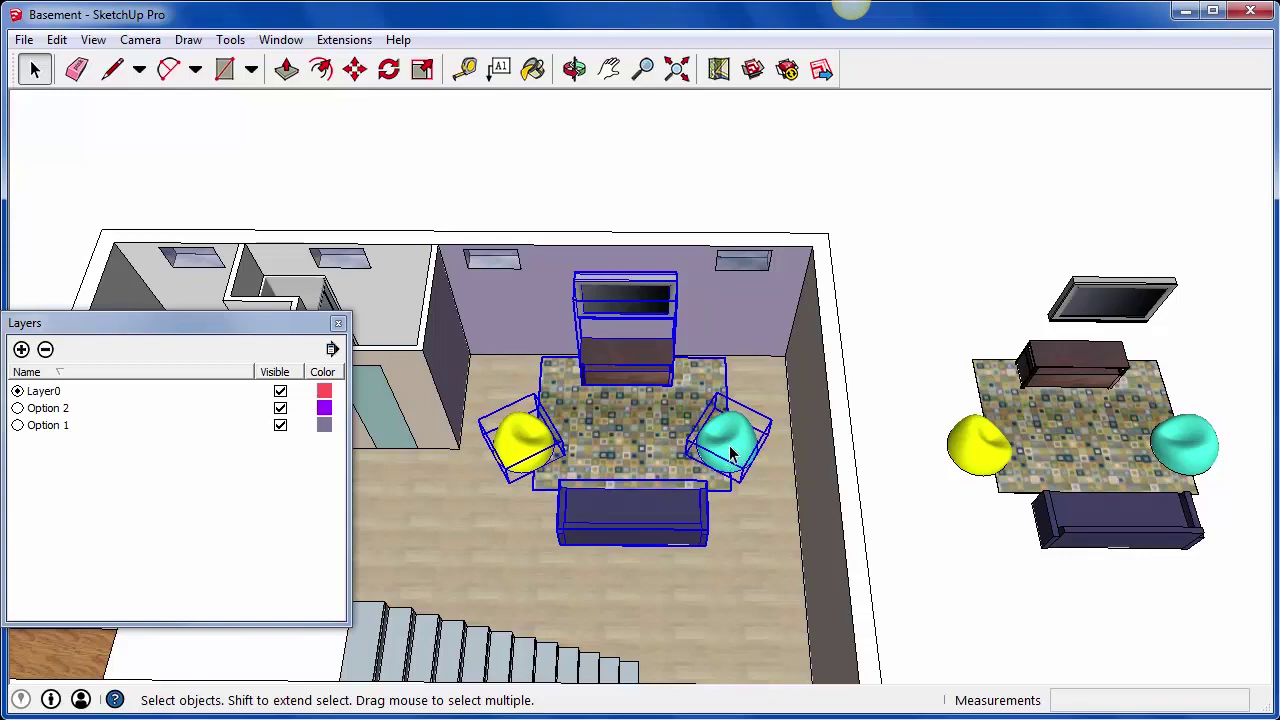
# In Entity Info, set the selected furniture's layer to Option 1
pyautogui.rightClick(731, 453)
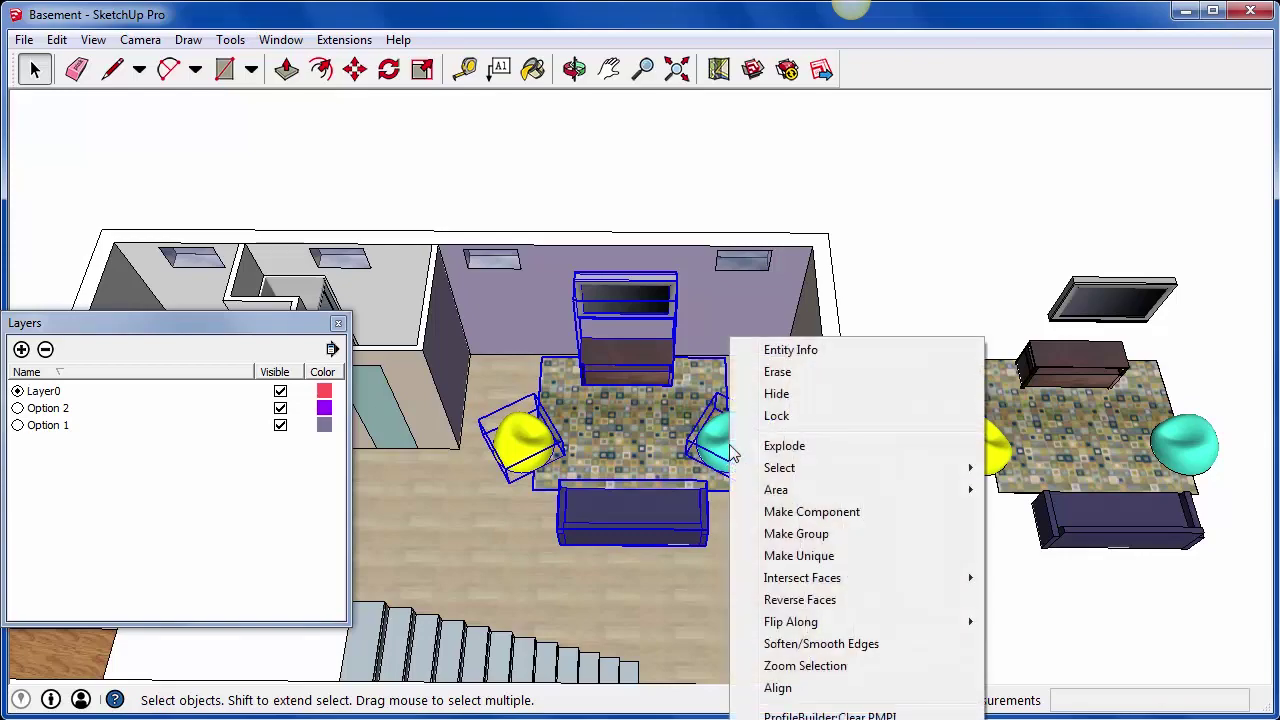
pyautogui.click(797, 351)
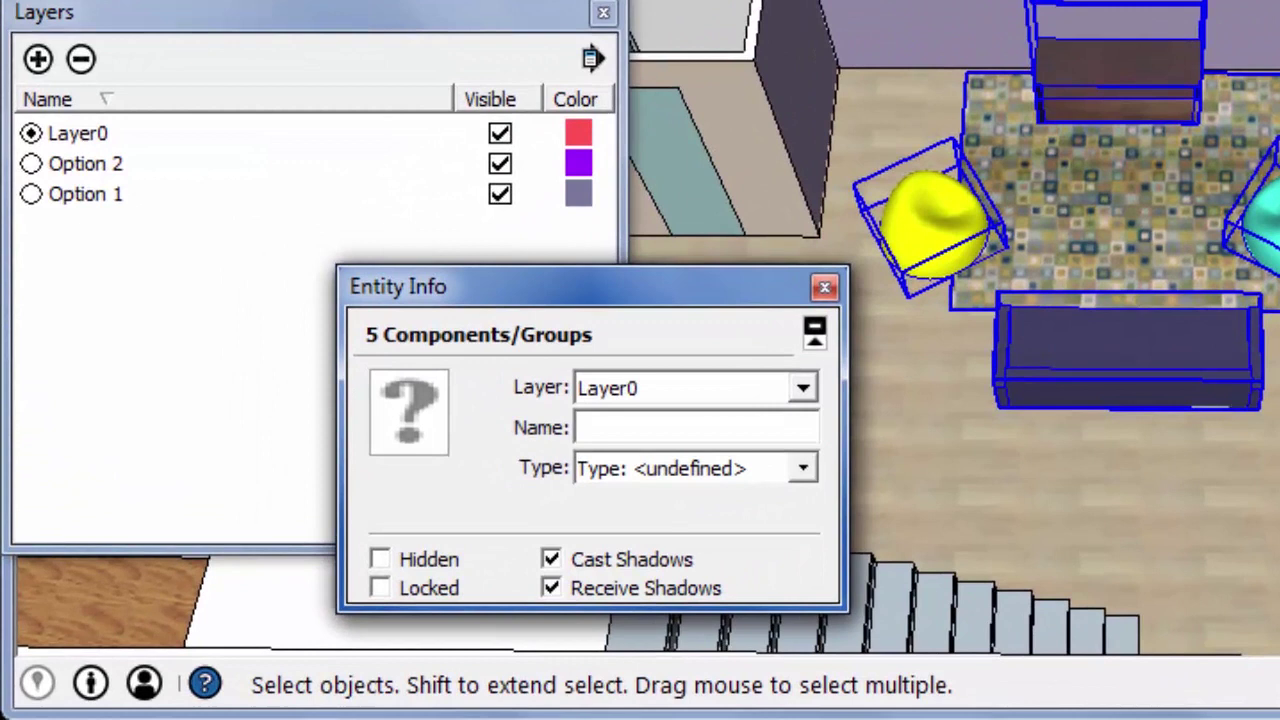
pyautogui.click(804, 390)
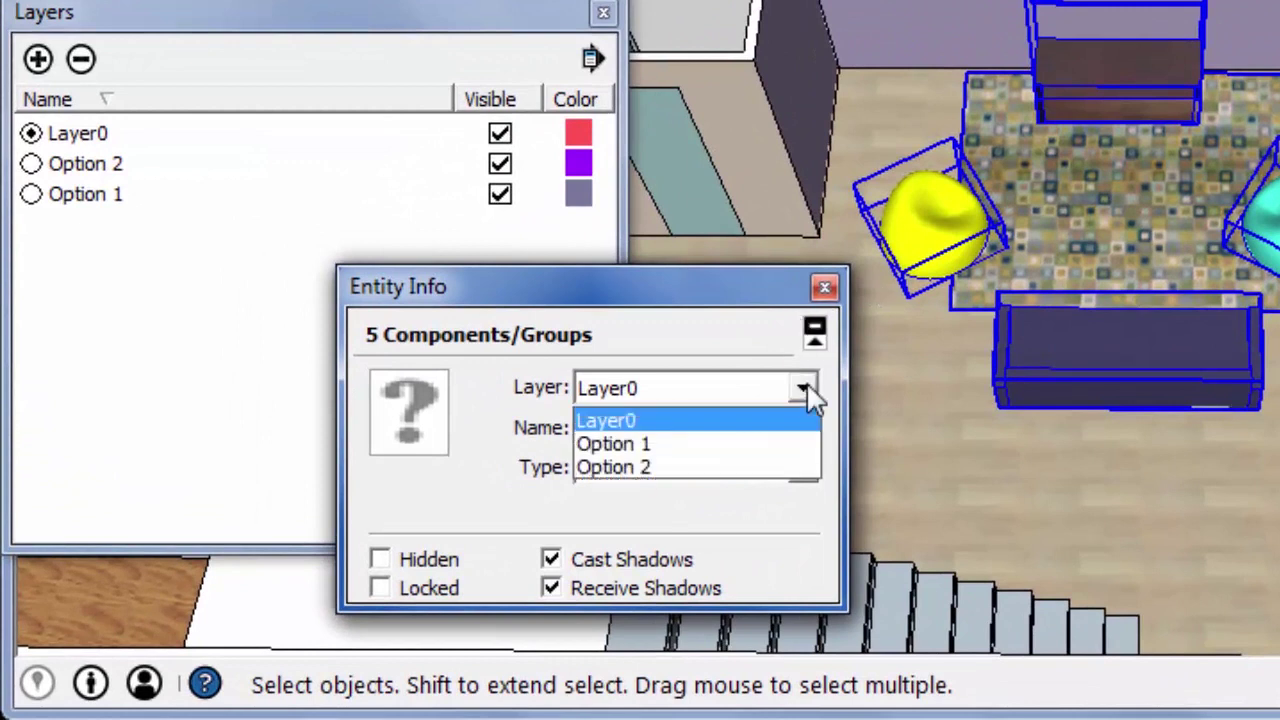
pyautogui.click(692, 445)
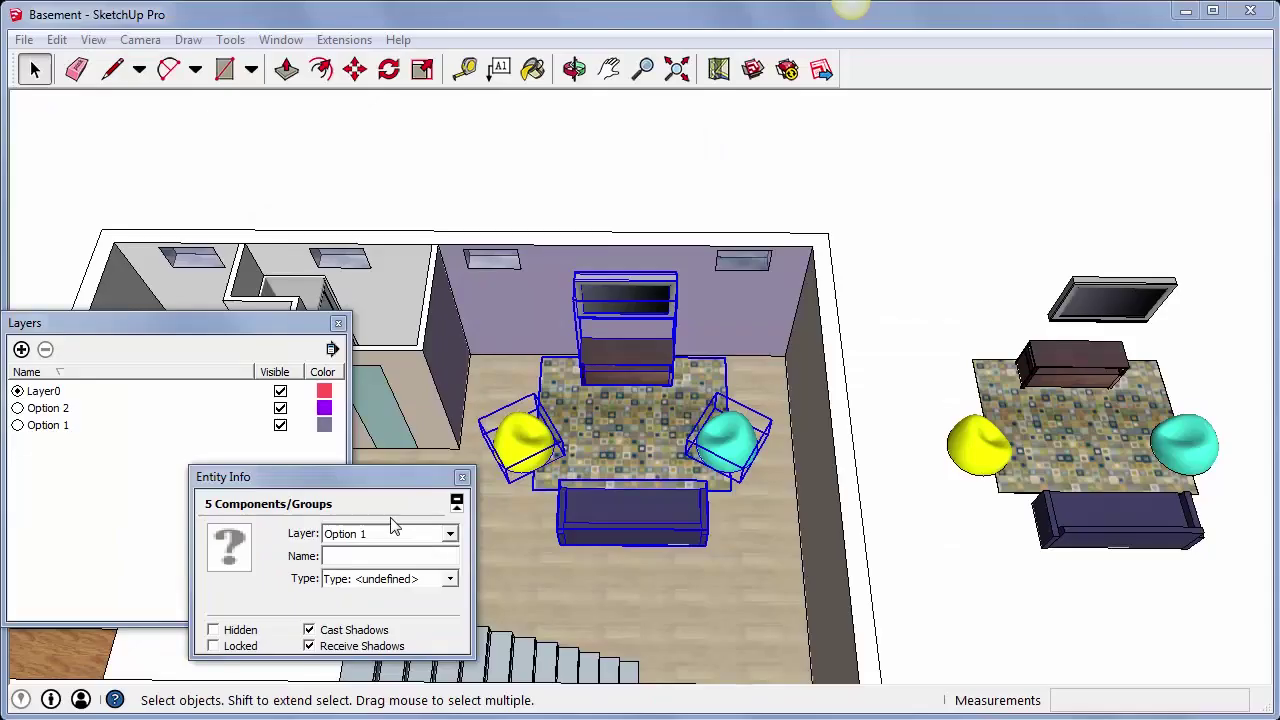
# Hide the Option 1 layer and zoom to the full model extents
pyautogui.click(228, 425)
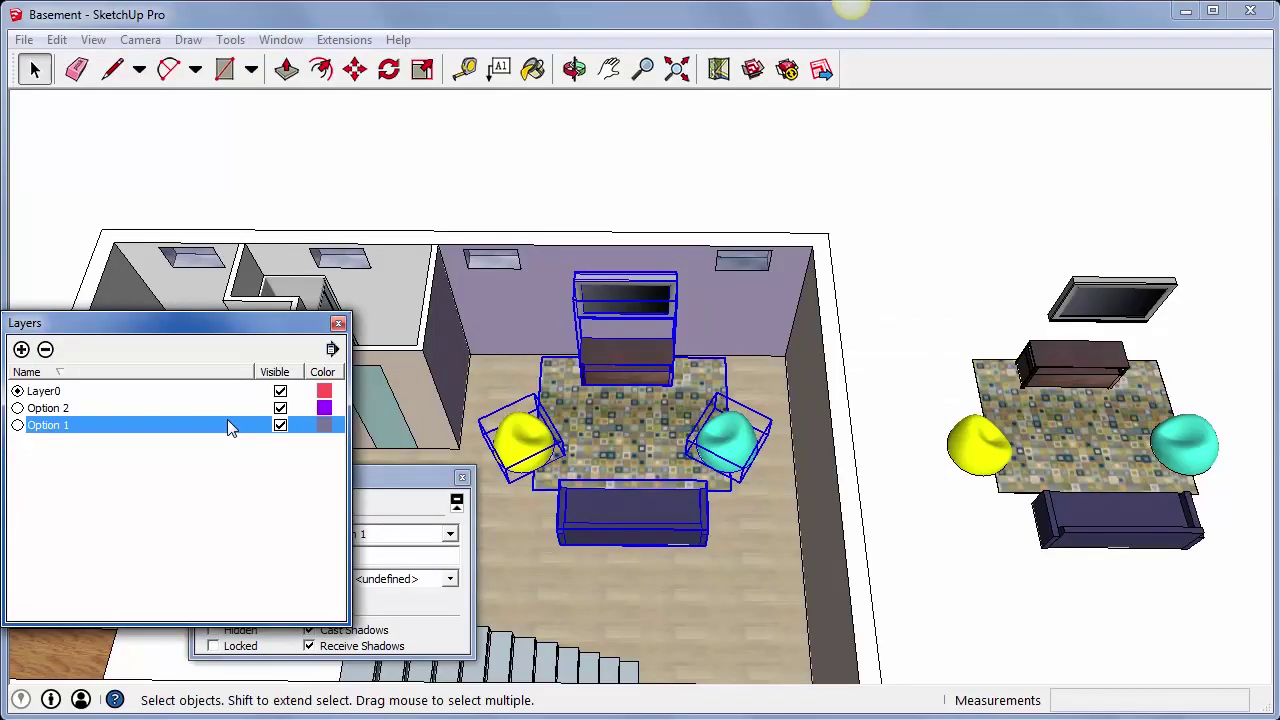
pyautogui.click(280, 426)
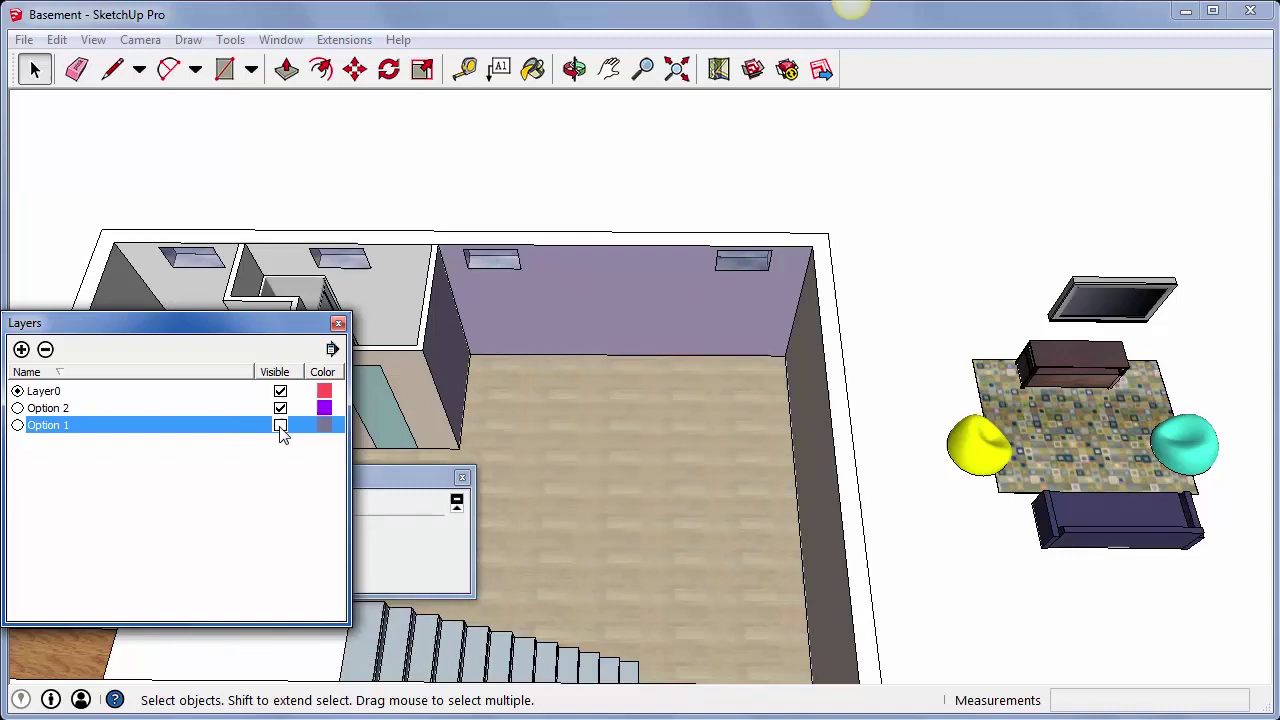
pyautogui.hotkey('shift', 'z')
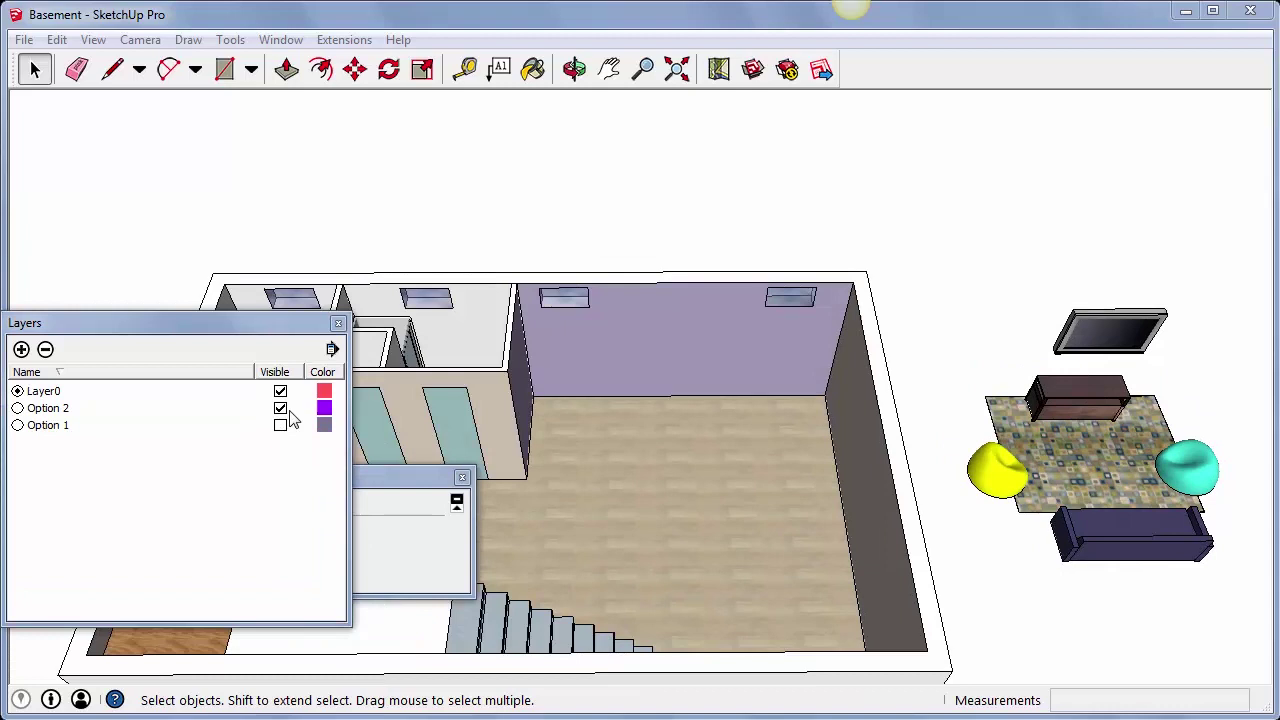
# Move the spare sofa into the room, rotate it 90°, and set it against the right wall
pyautogui.click(1156, 536)
pyautogui.press('m')
pyautogui.click(1175, 578)
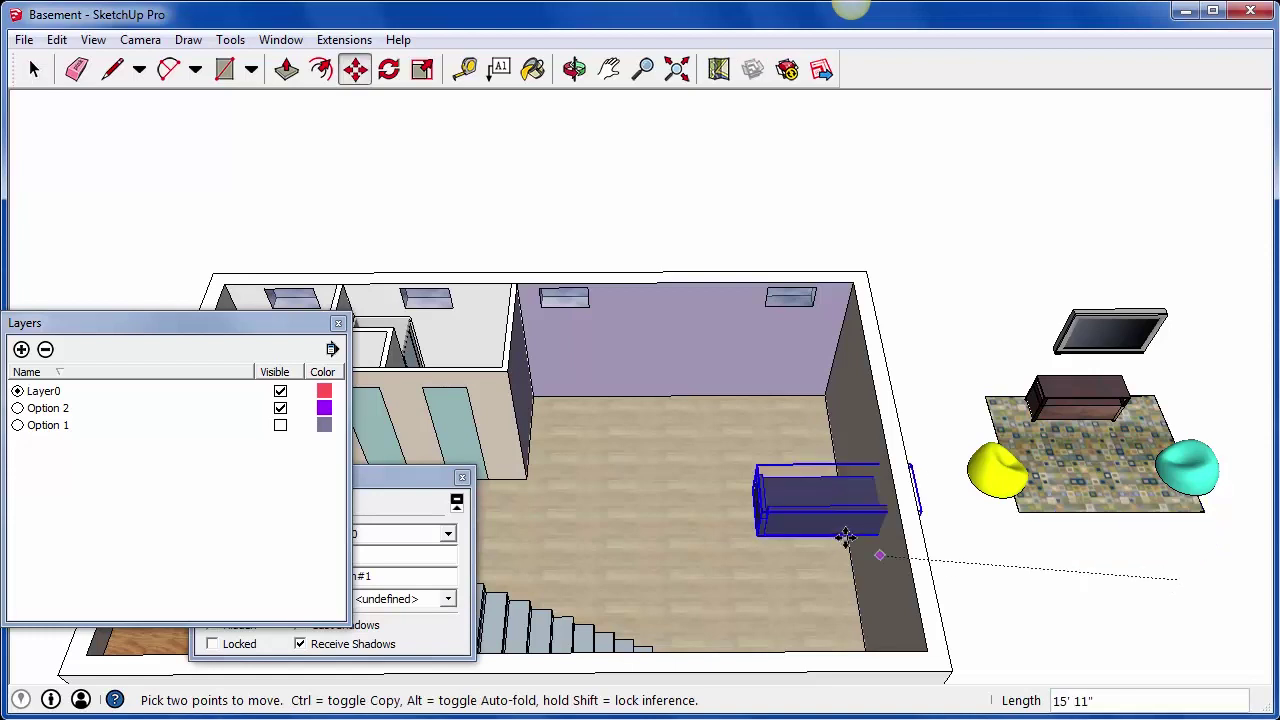
pyautogui.click(771, 543)
pyautogui.press('q')
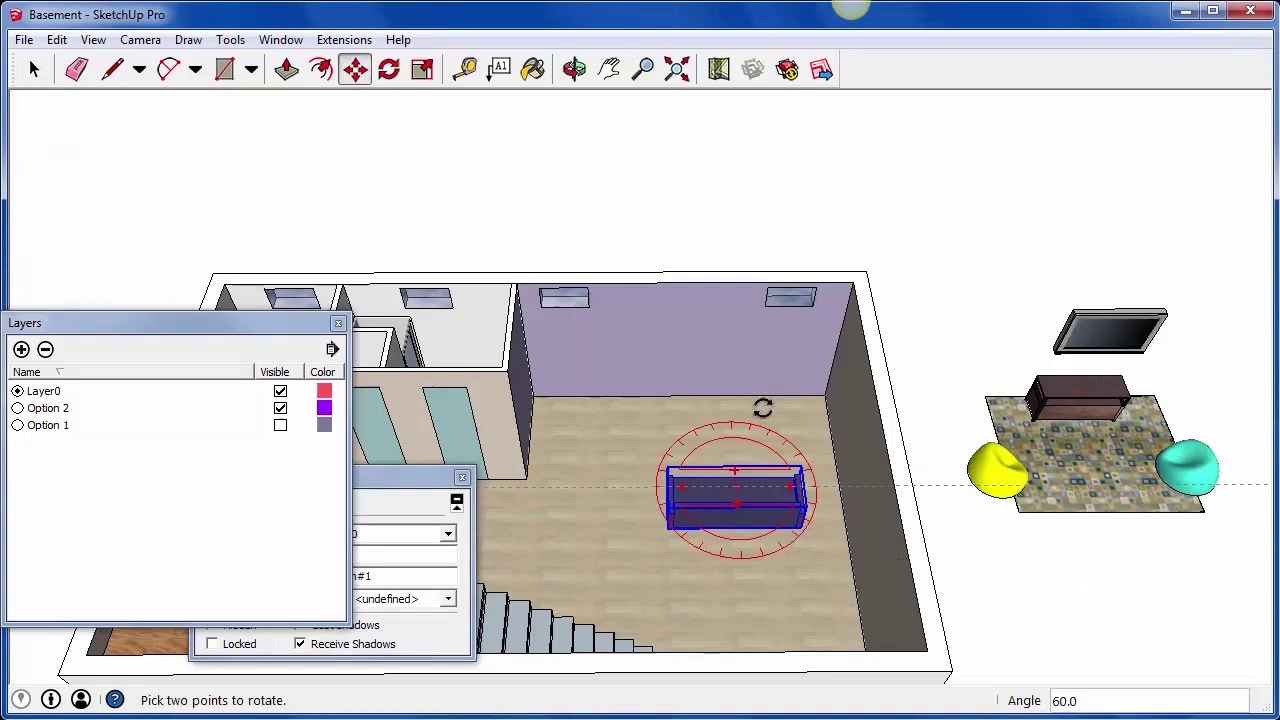
pyautogui.click(729, 386)
pyautogui.press('m')
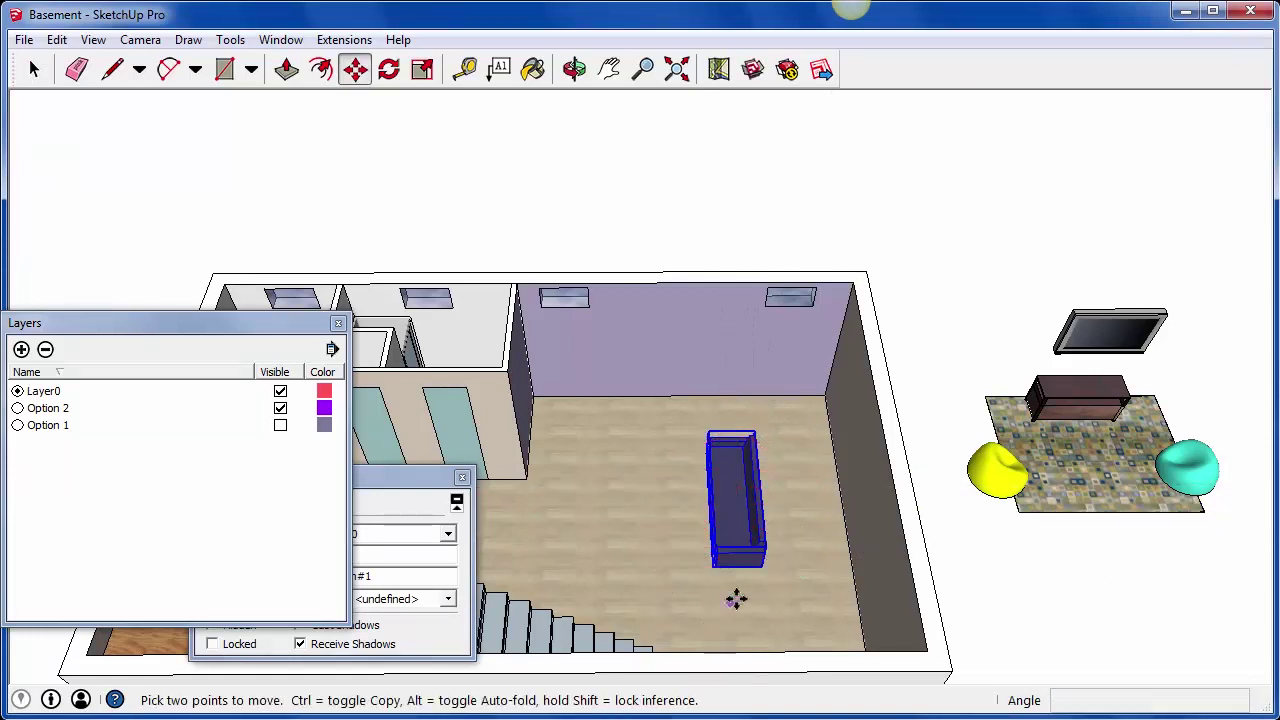
pyautogui.click(735, 598)
pyautogui.click(806, 543)
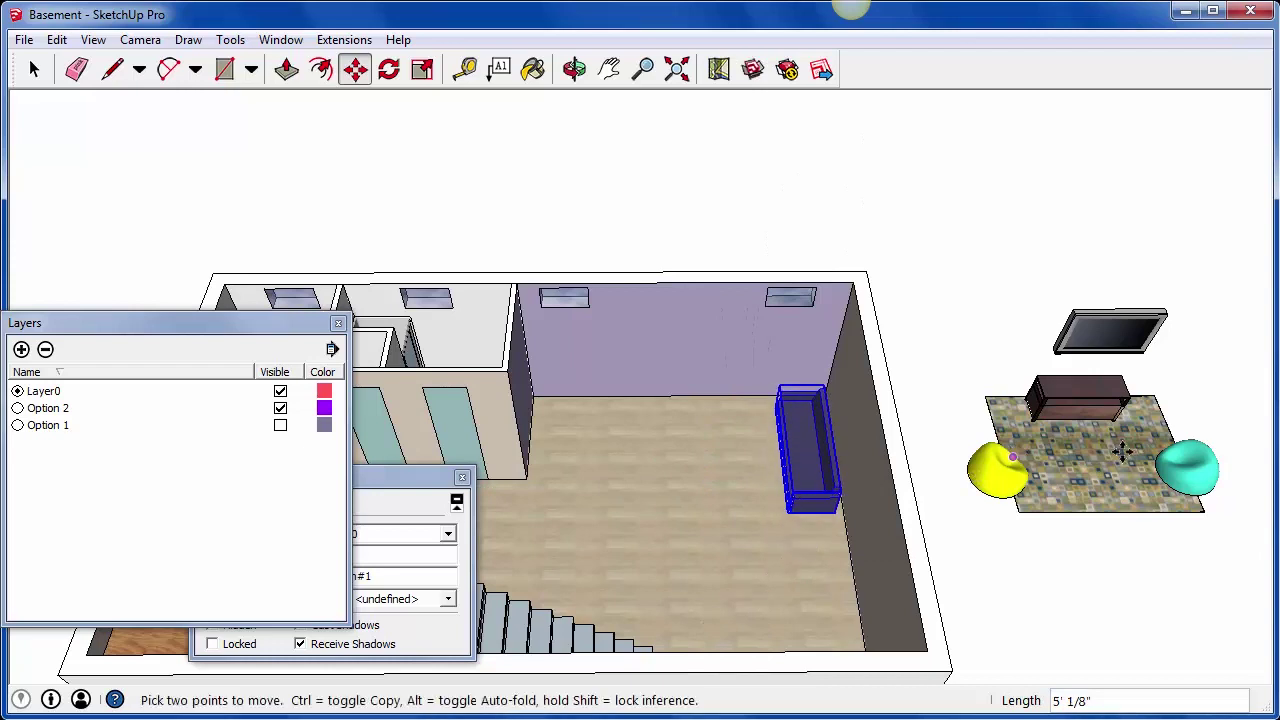
pyautogui.press('space')
# Select the spare TV cabinet and start moving it into the room
pyautogui.click(1122, 400)
pyautogui.press('m')
pyautogui.click(1100, 456)
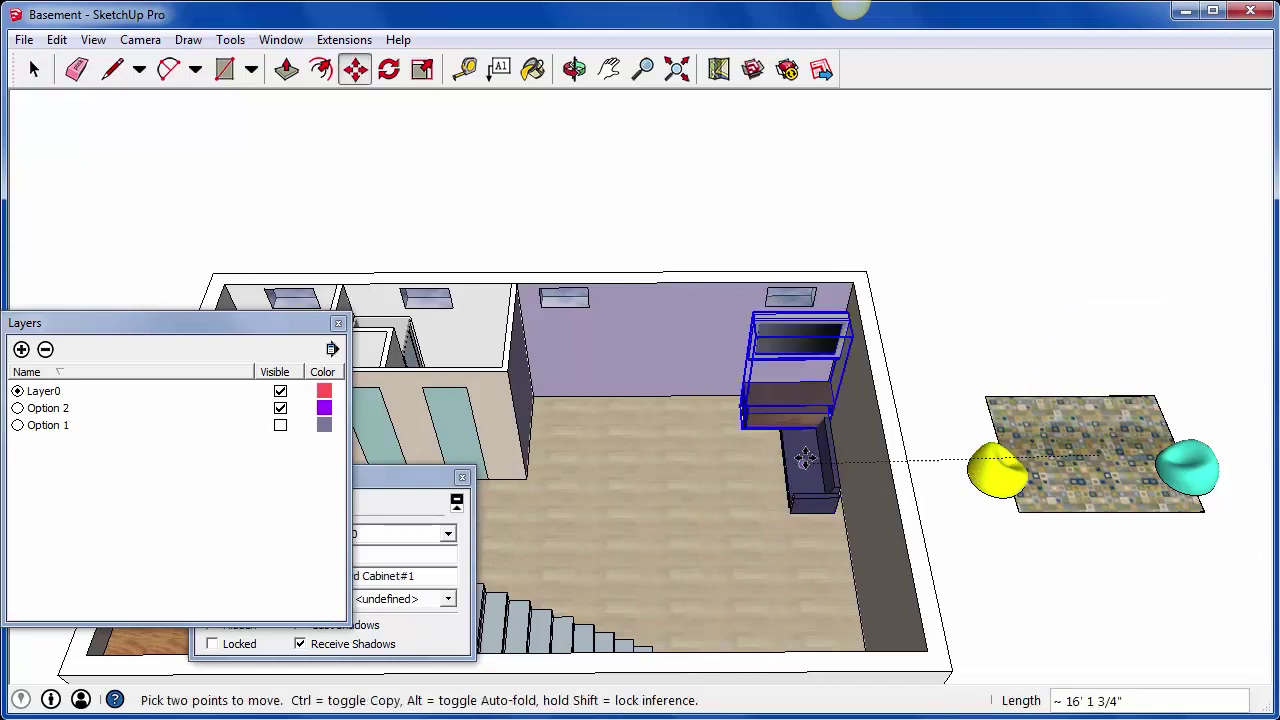
# Place the TV cabinet, rotate it sideways, and set it flush against the left wall
pyautogui.click(611, 491)
pyautogui.press('q')
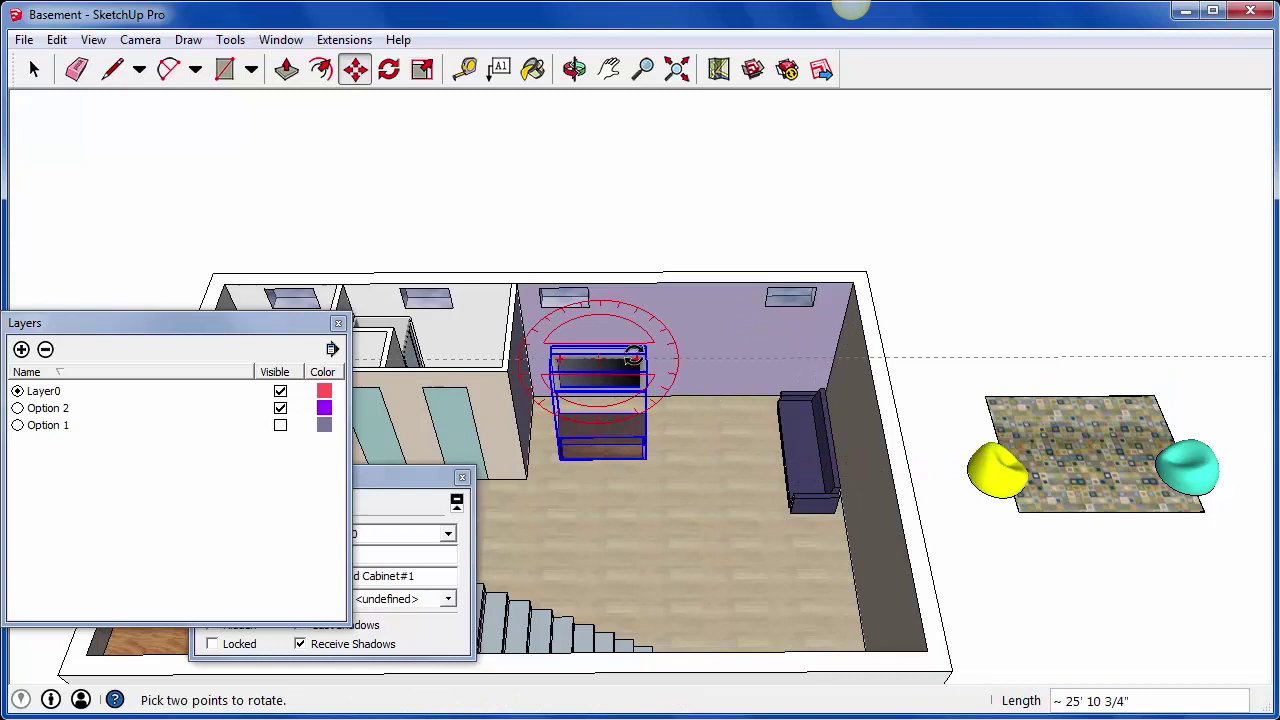
pyautogui.click(633, 357)
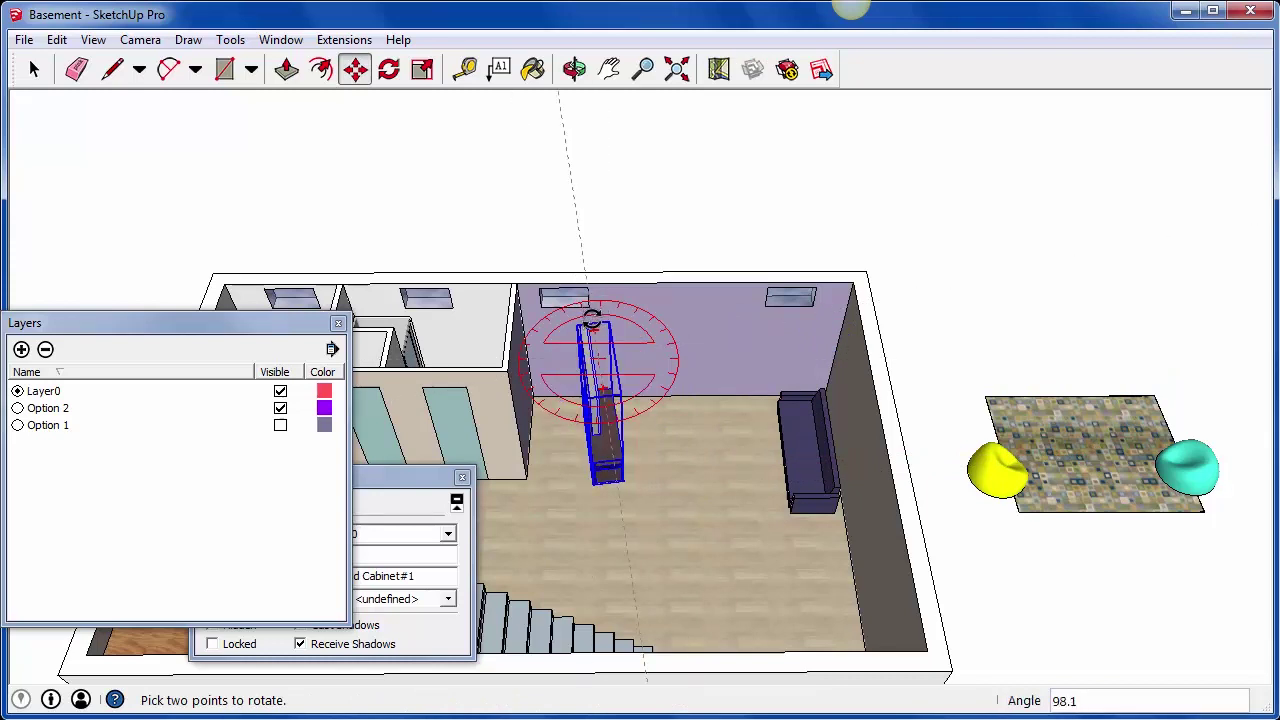
pyautogui.click(597, 283)
pyautogui.press('m')
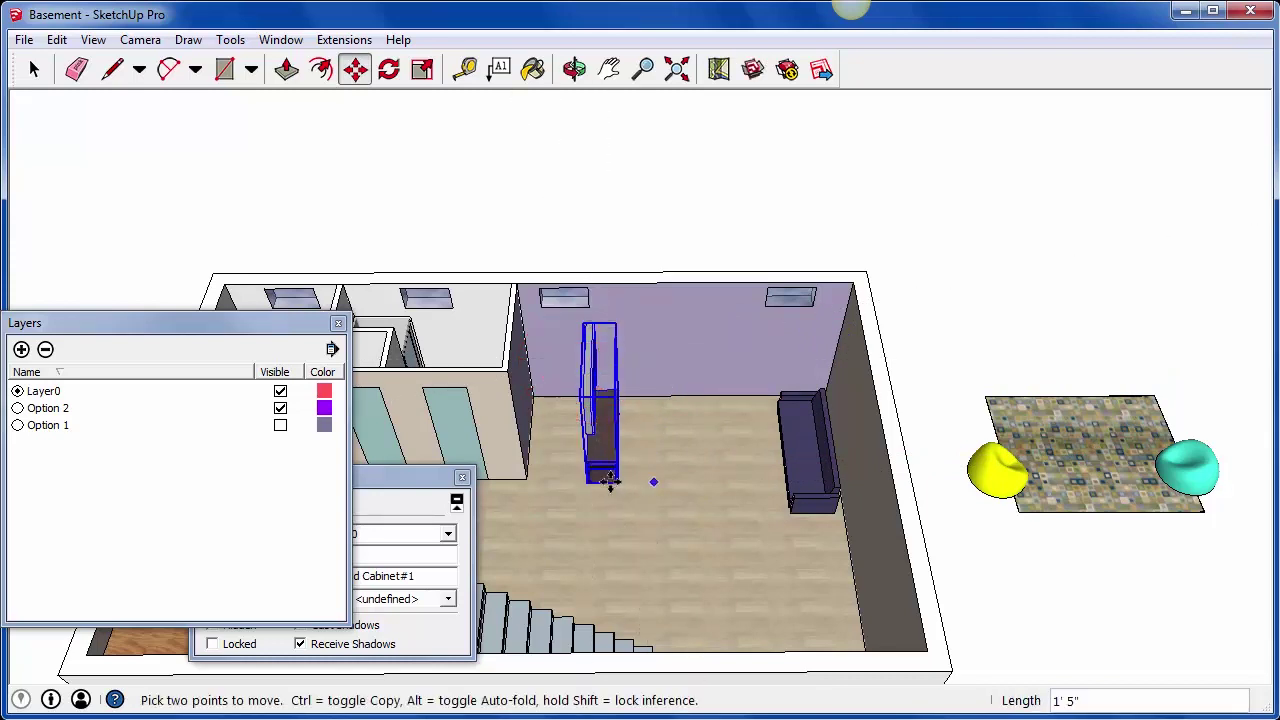
pyautogui.click(588, 476)
pyautogui.moveTo(629, 486); pyautogui.dragTo(537, 448, button='middle')
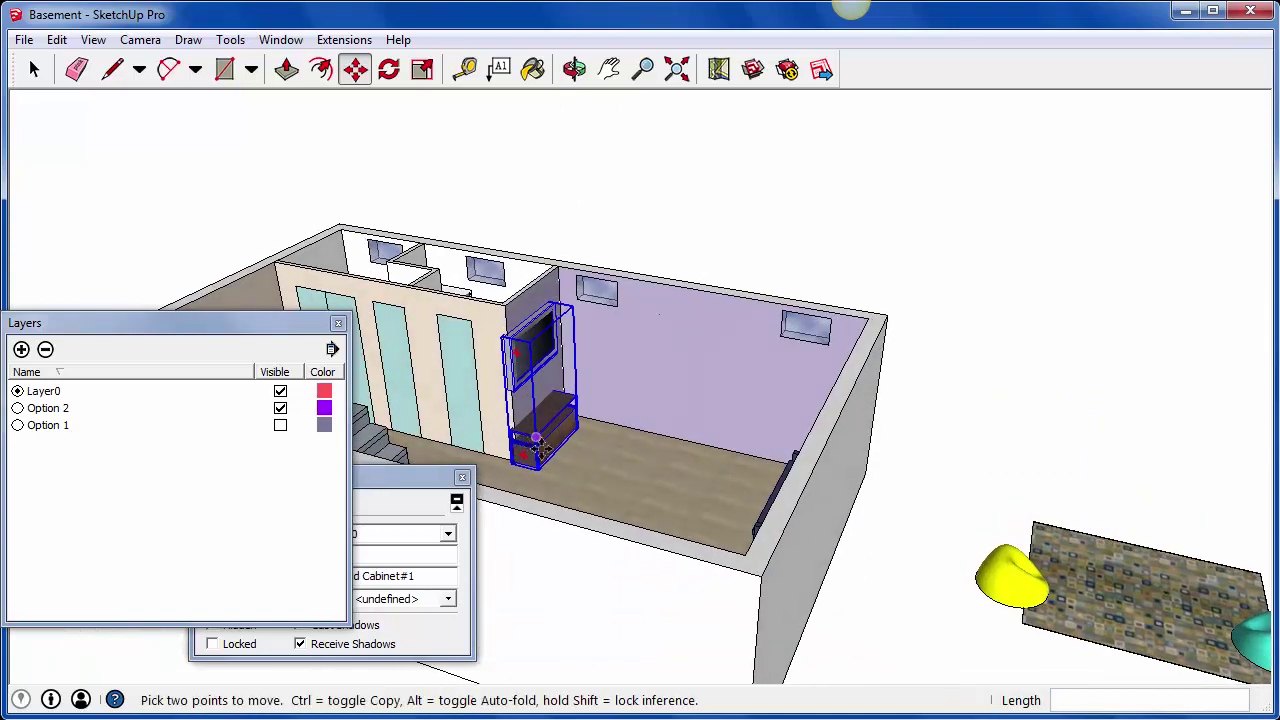
pyautogui.click(572, 460)
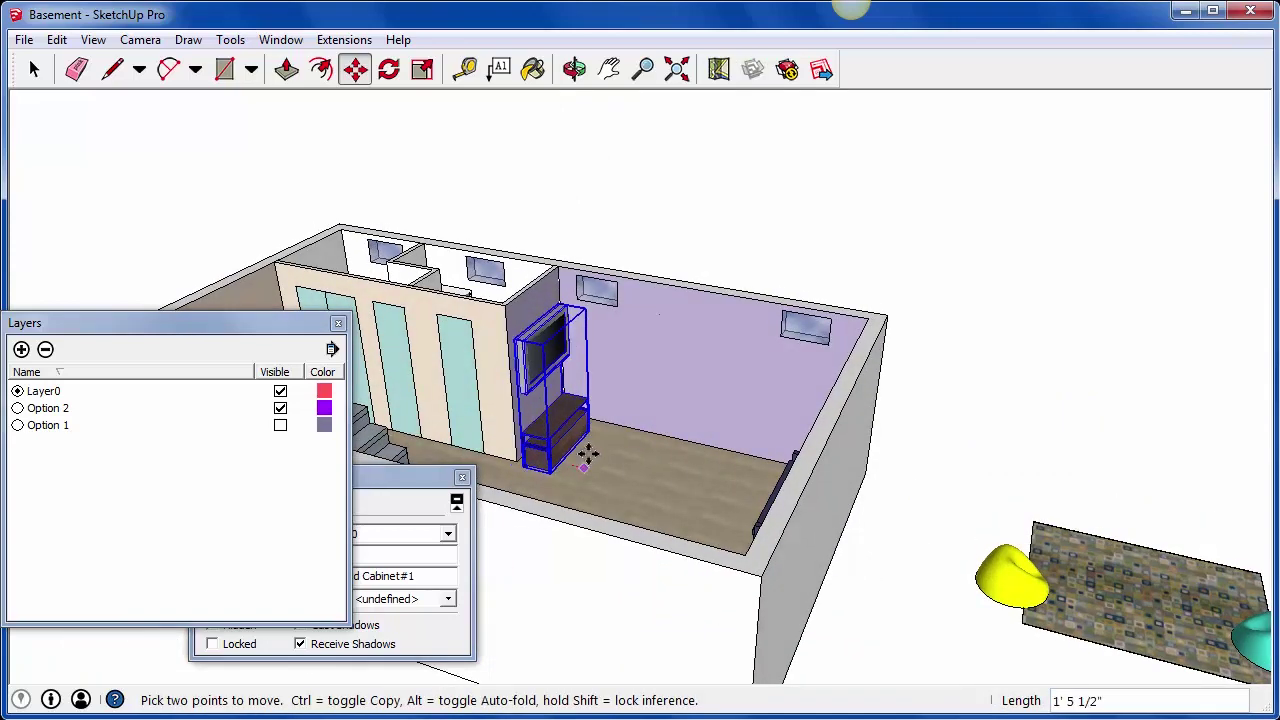
pyautogui.click(580, 457)
pyautogui.moveTo(580, 457); pyautogui.dragTo(690, 578, button='middle')
# Move the spare rug into the middle of the room
pyautogui.press('space')
pyautogui.click(1100, 529)
pyautogui.press('m')
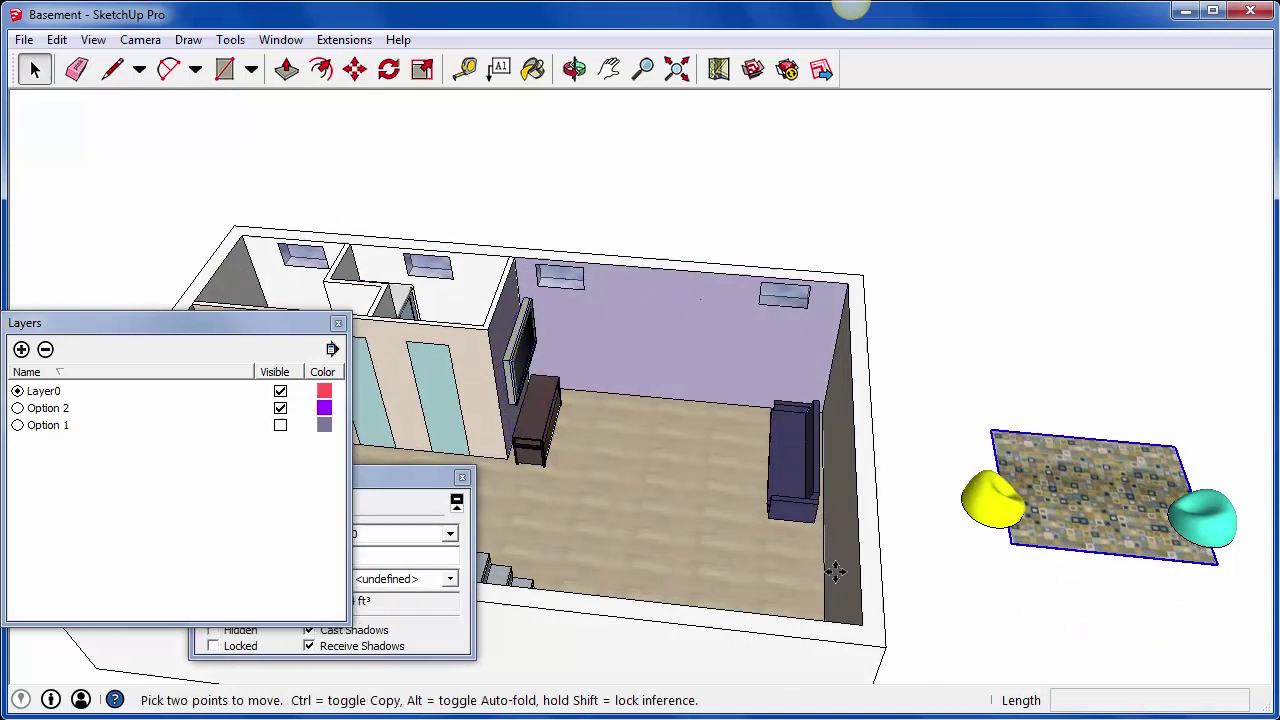
pyautogui.click(1130, 589)
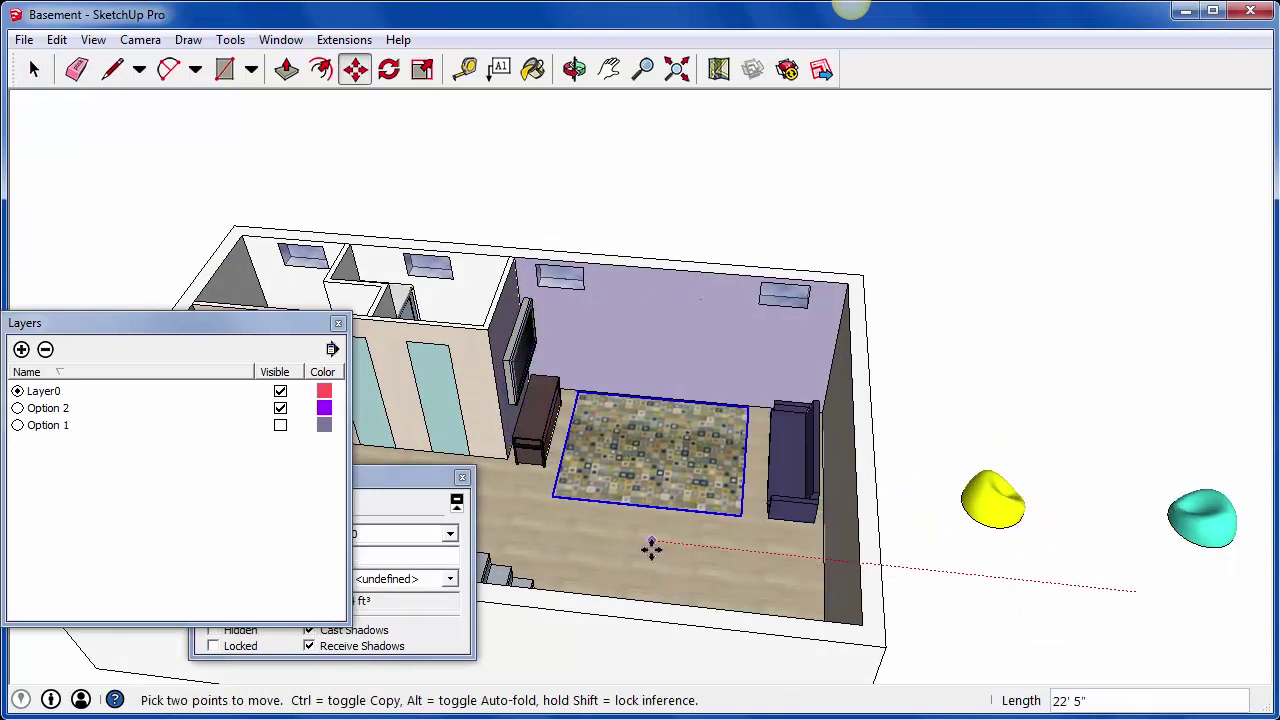
pyautogui.click(656, 549)
# Move the yellow beanbag onto the rug and turn it 105 degrees
pyautogui.press('space')
pyautogui.click(1012, 510)
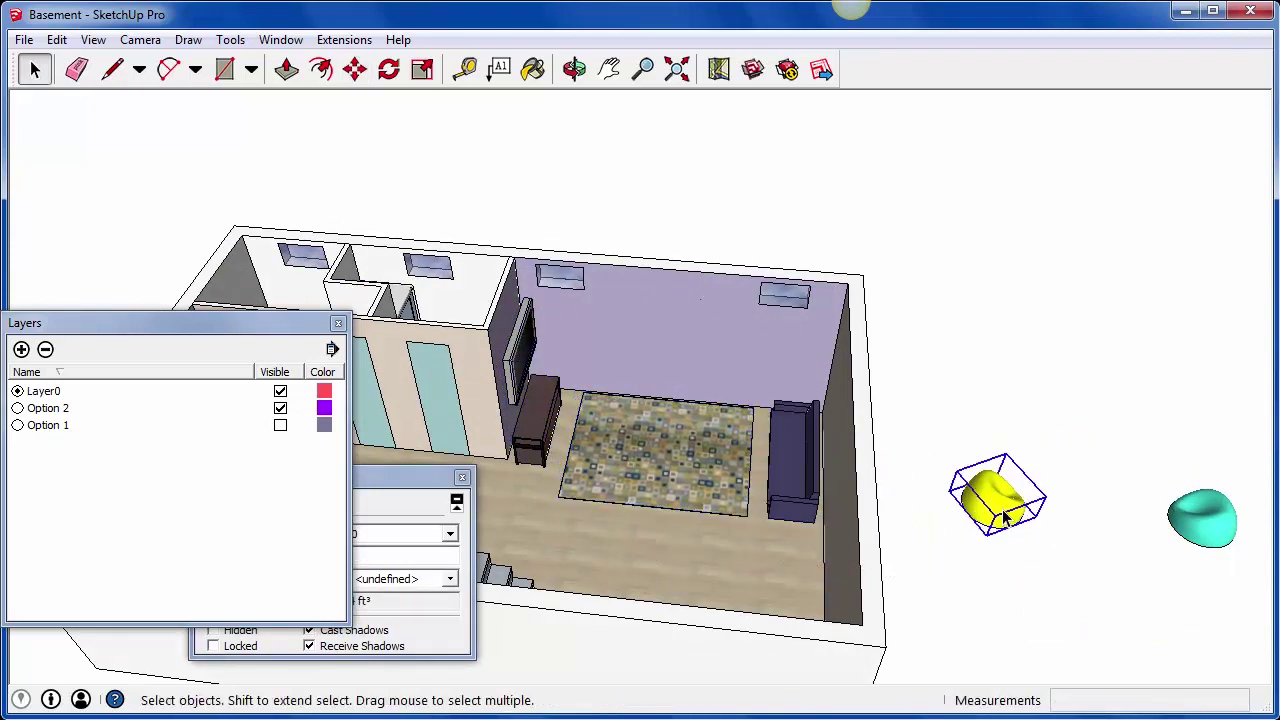
pyautogui.press('m')
pyautogui.click(1038, 547)
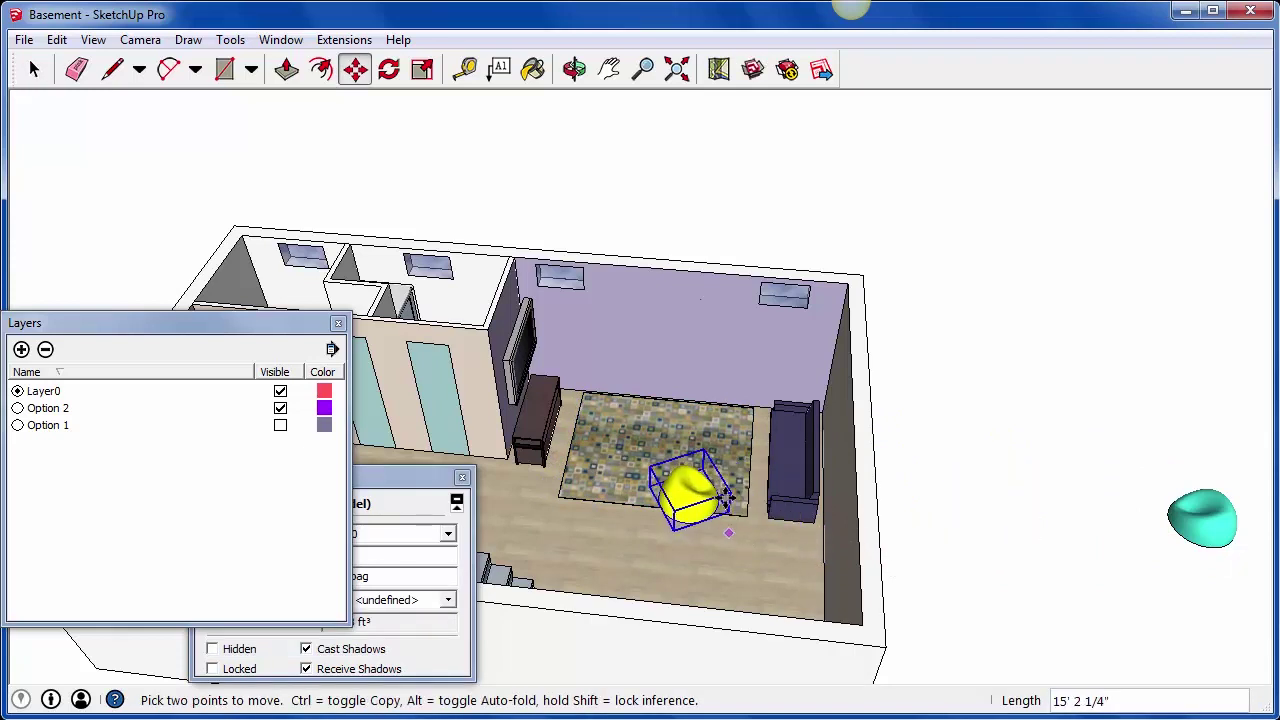
pyautogui.click(721, 488)
pyautogui.click(718, 468)
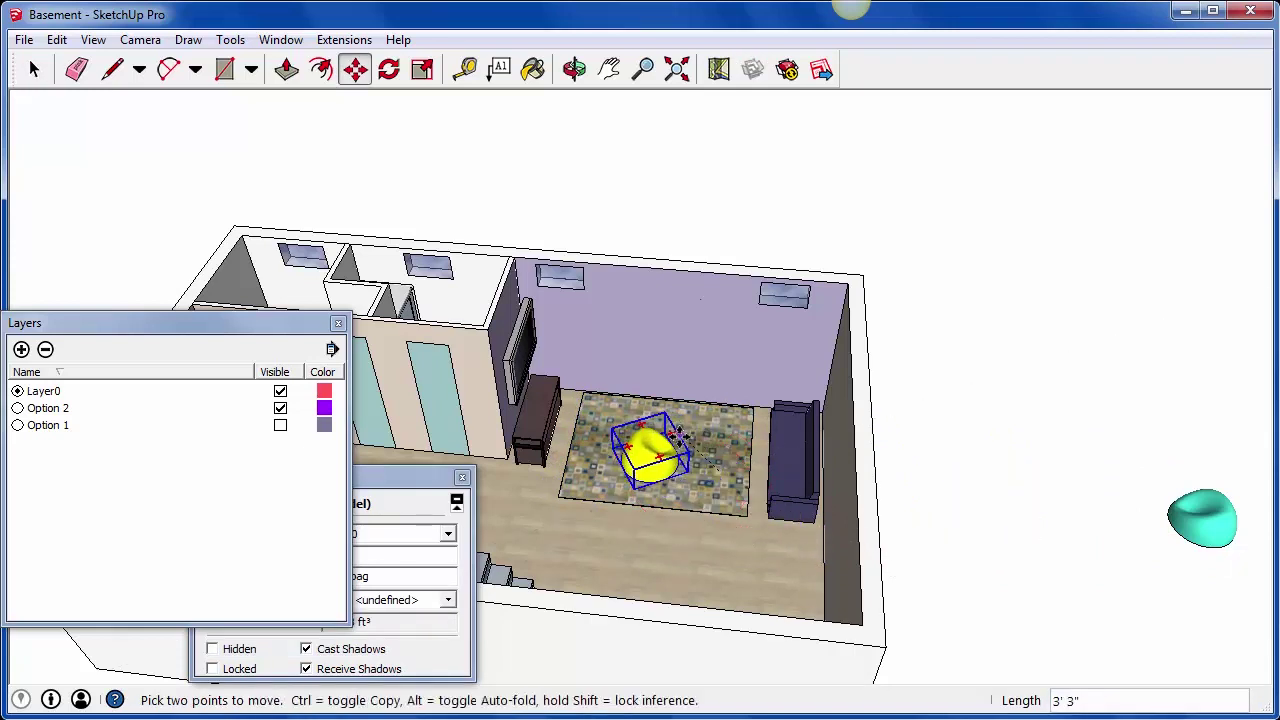
pyautogui.click(676, 436)
pyautogui.click(655, 428)
pyautogui.click(888, 456)
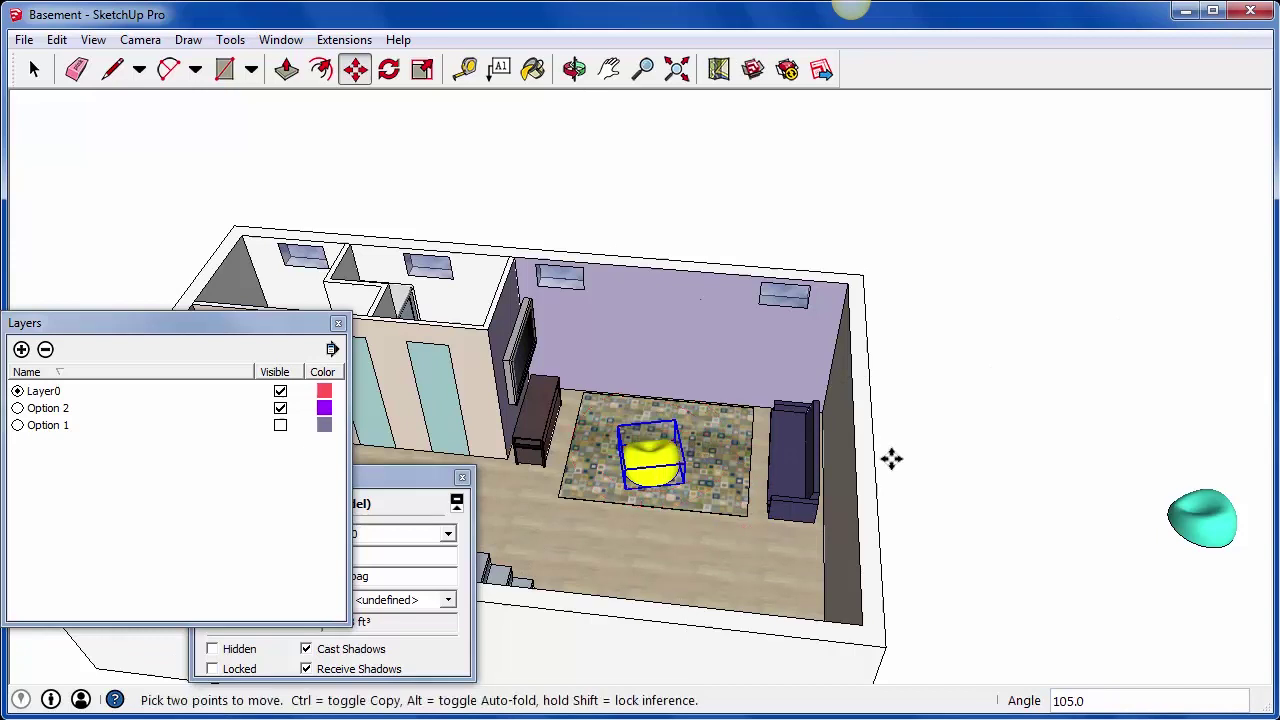
# Move the cyan beanbag onto the rug beside the yellow one
pyautogui.press('space')
pyautogui.click(1195, 525)
pyautogui.moveTo(1195, 530); pyautogui.dragTo(1201, 577, button='middle')
pyautogui.press('m')
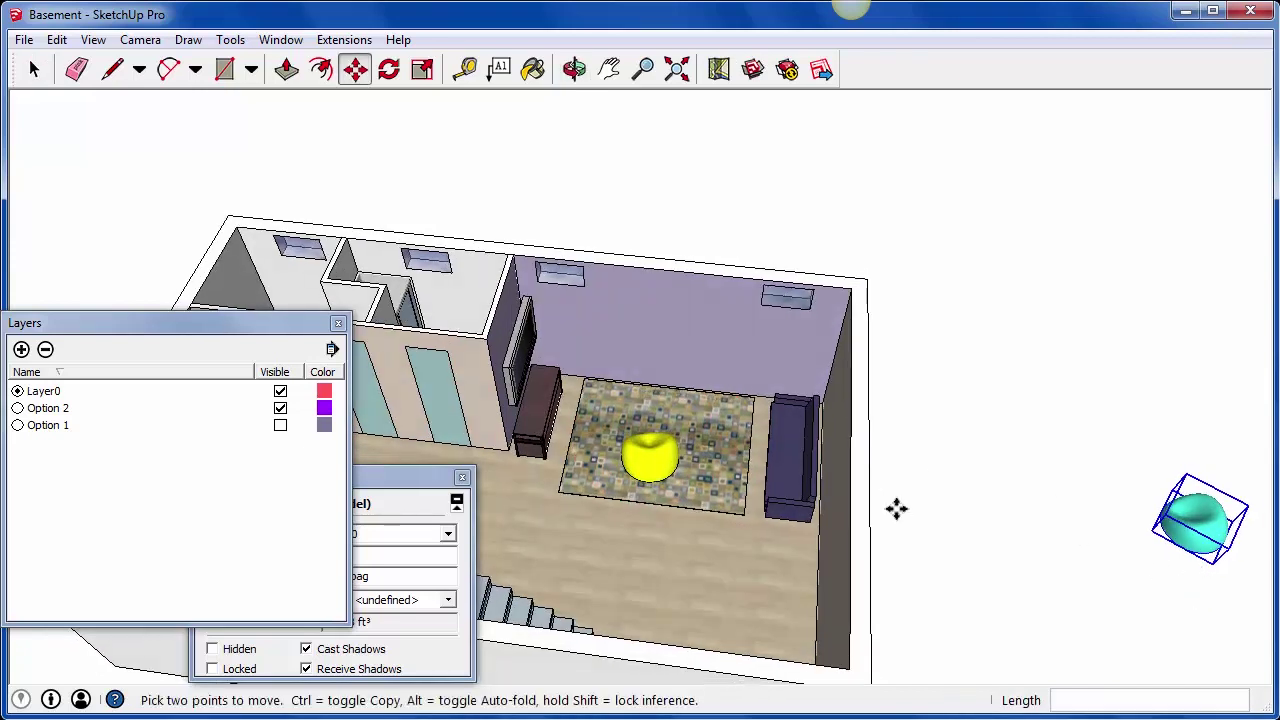
pyautogui.click(896, 509)
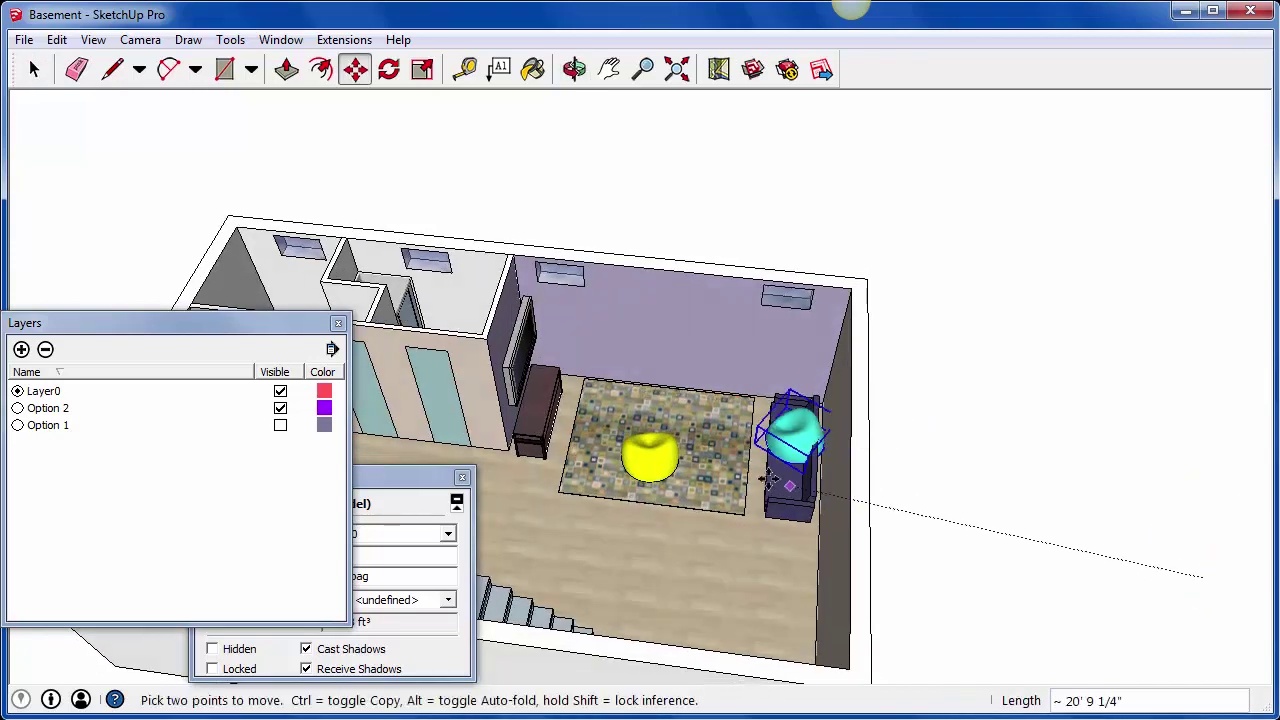
pyautogui.click(930, 441)
pyautogui.scroll(4, 560, 480)
pyautogui.press('Escape')
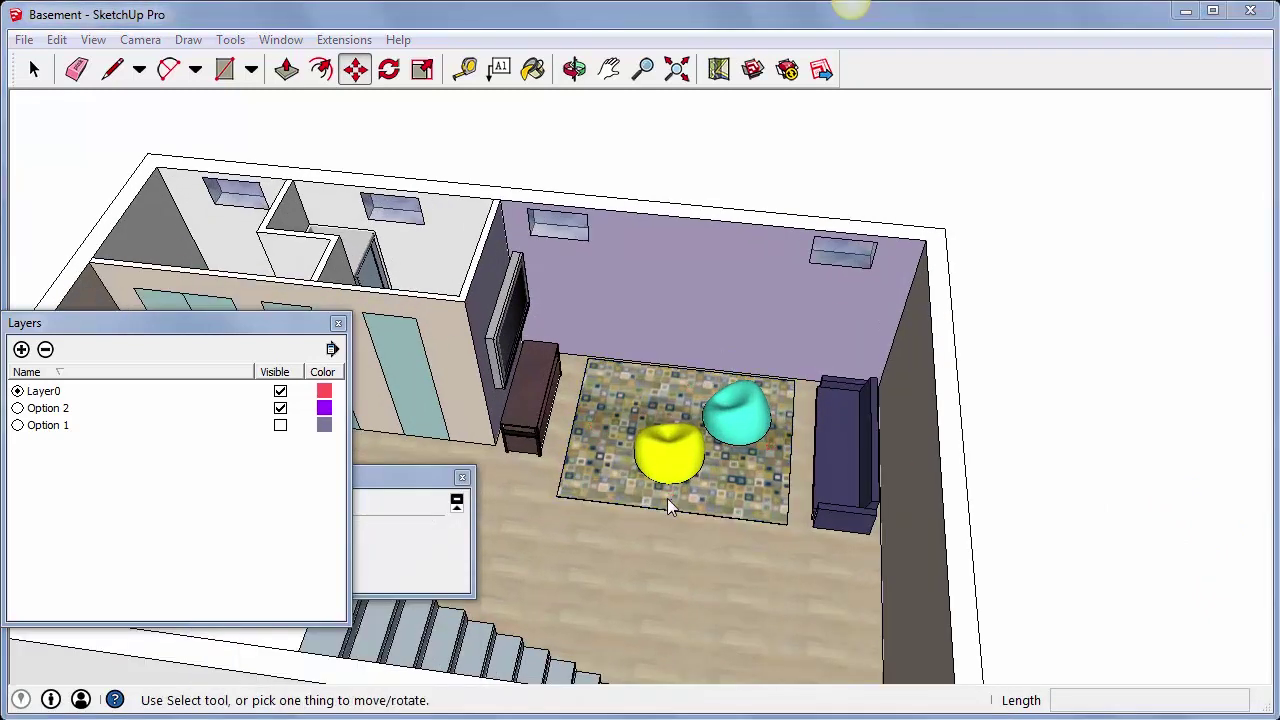
# Select the TV cabinet, rug, both beanbags and sofa, and assign them to layer Option 2
pyautogui.click(34, 68)
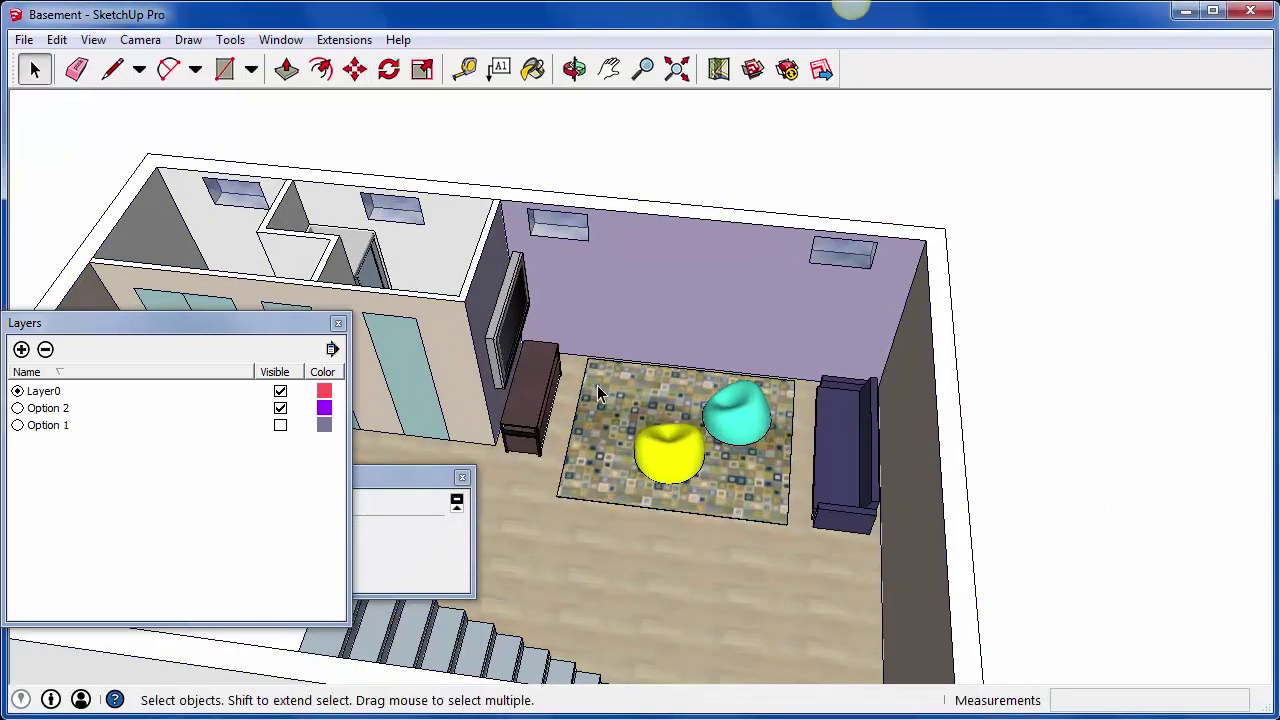
pyautogui.click(530, 400)
pyautogui.keyDown('shift'); pyautogui.click(645, 418); pyautogui.keyUp('shift')
pyautogui.keyDown('shift'); pyautogui.click(660, 458); pyautogui.keyUp('shift')
pyautogui.keyDown('shift'); pyautogui.click(760, 425); pyautogui.keyUp('shift')
pyautogui.keyDown('shift'); pyautogui.click(838, 458); pyautogui.keyUp('shift')
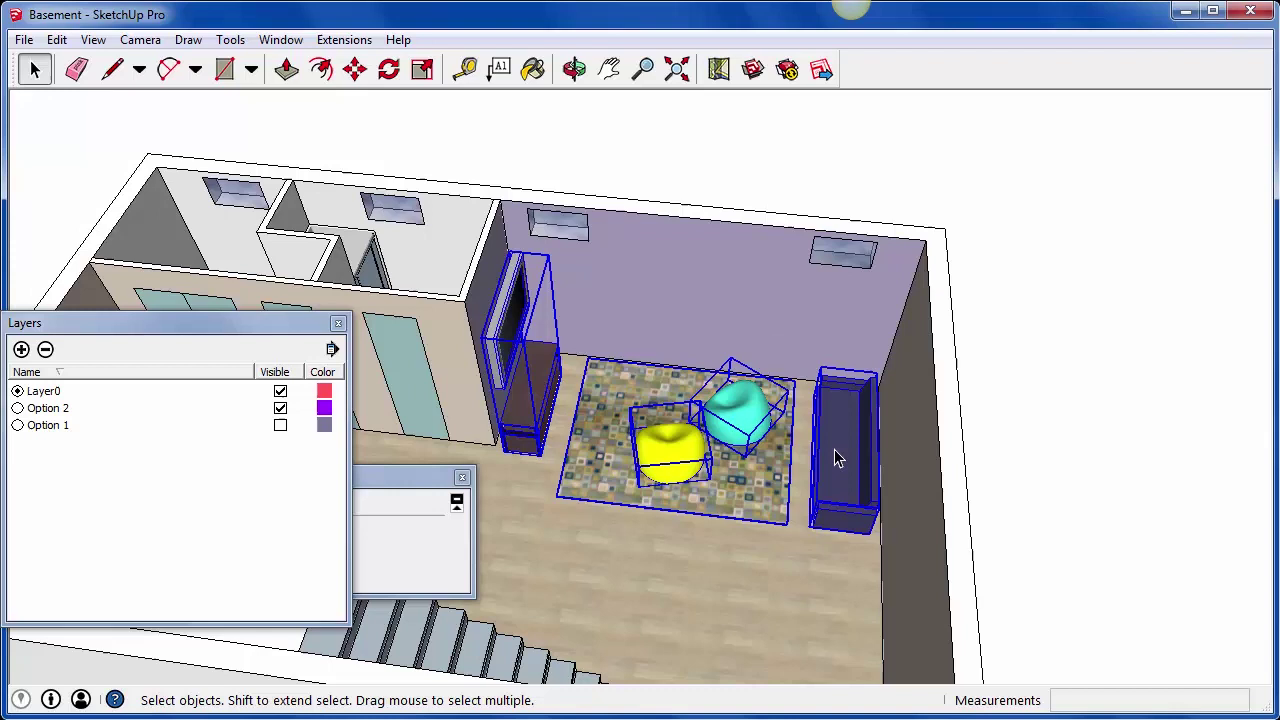
pyautogui.click(450, 534)
pyautogui.click(390, 578)
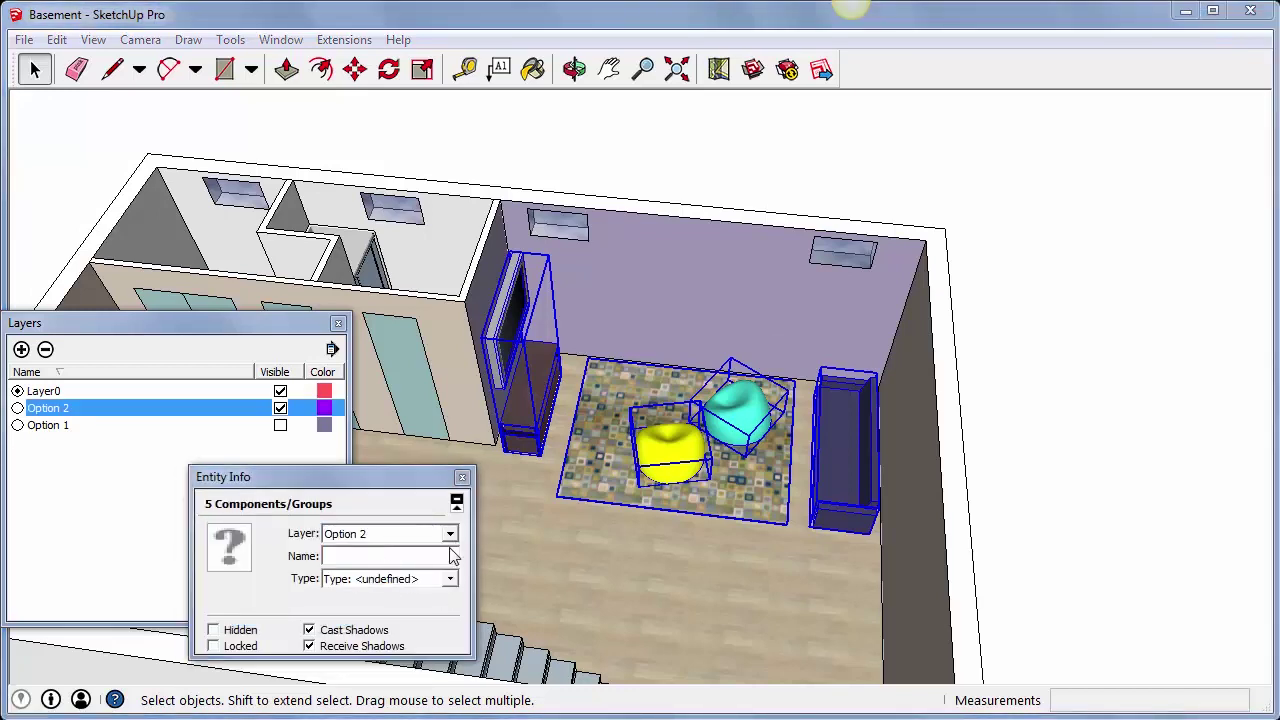
# Toggle the two layers' visibility, ending with Option 2 hidden and Option 1 visible
pyautogui.click(280, 408)
pyautogui.click(280, 425)
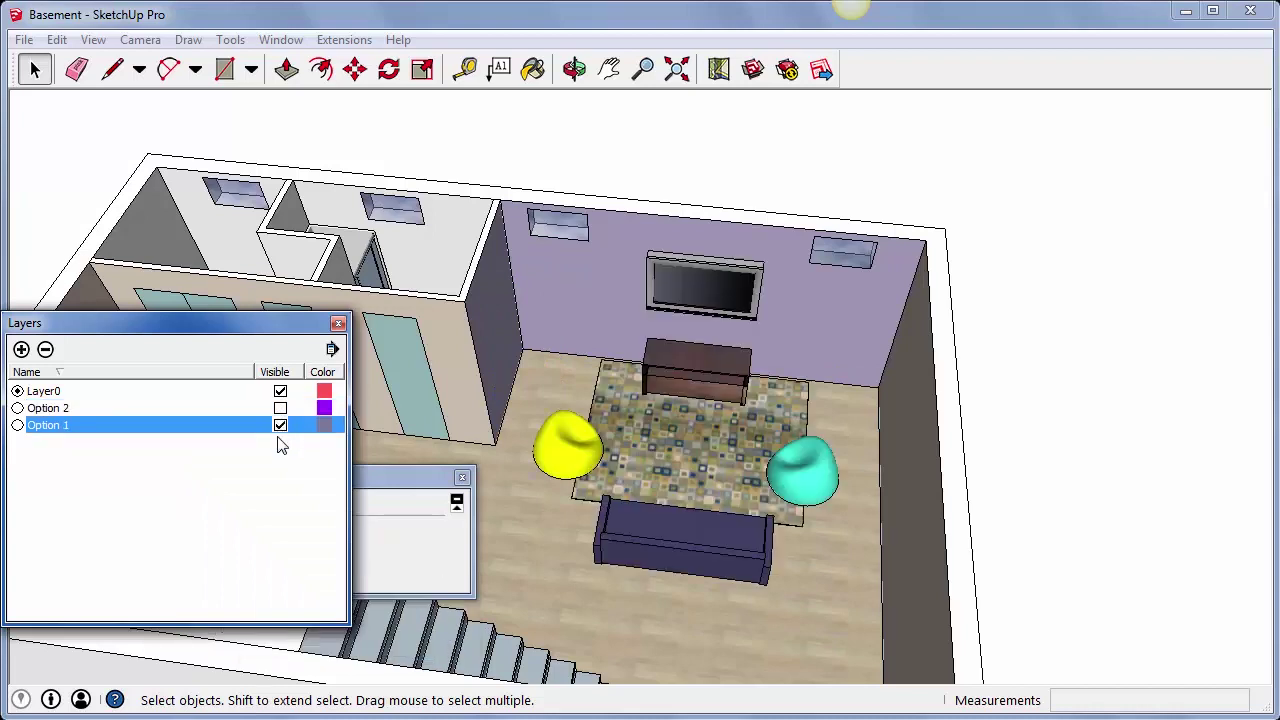
pyautogui.click(280, 425)
pyautogui.click(280, 408)
pyautogui.click(280, 408)
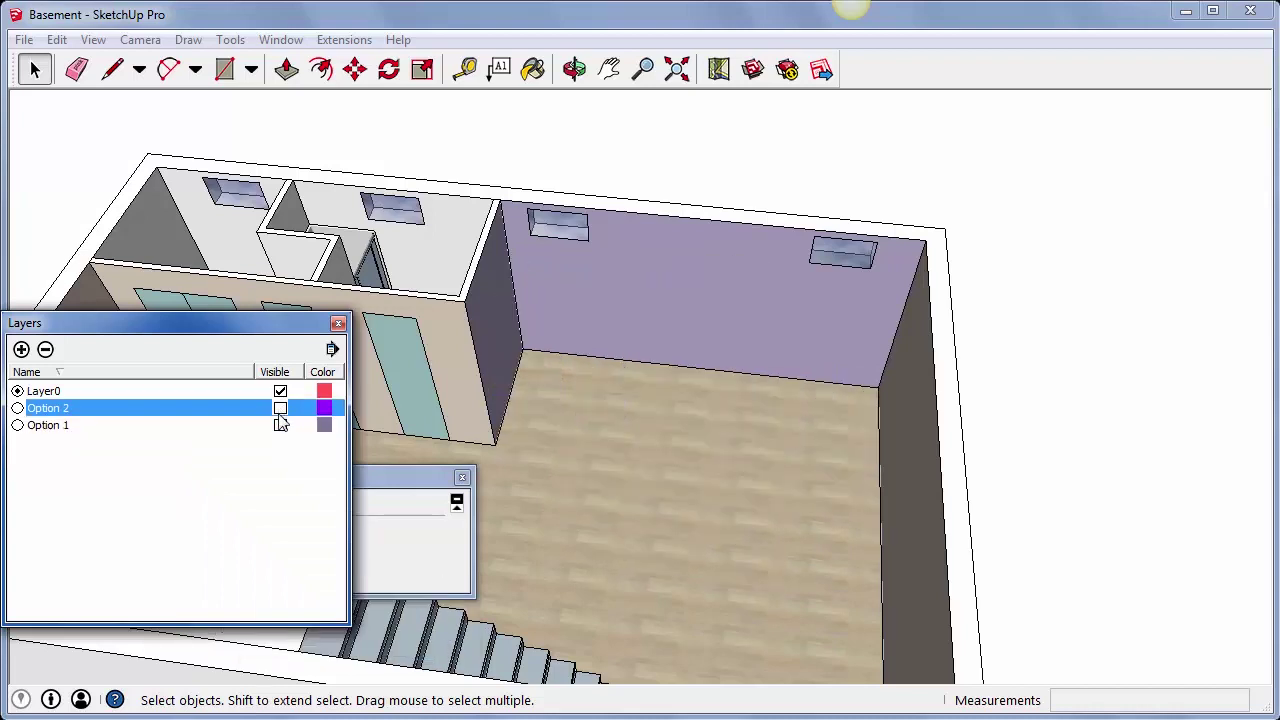
pyautogui.click(280, 425)
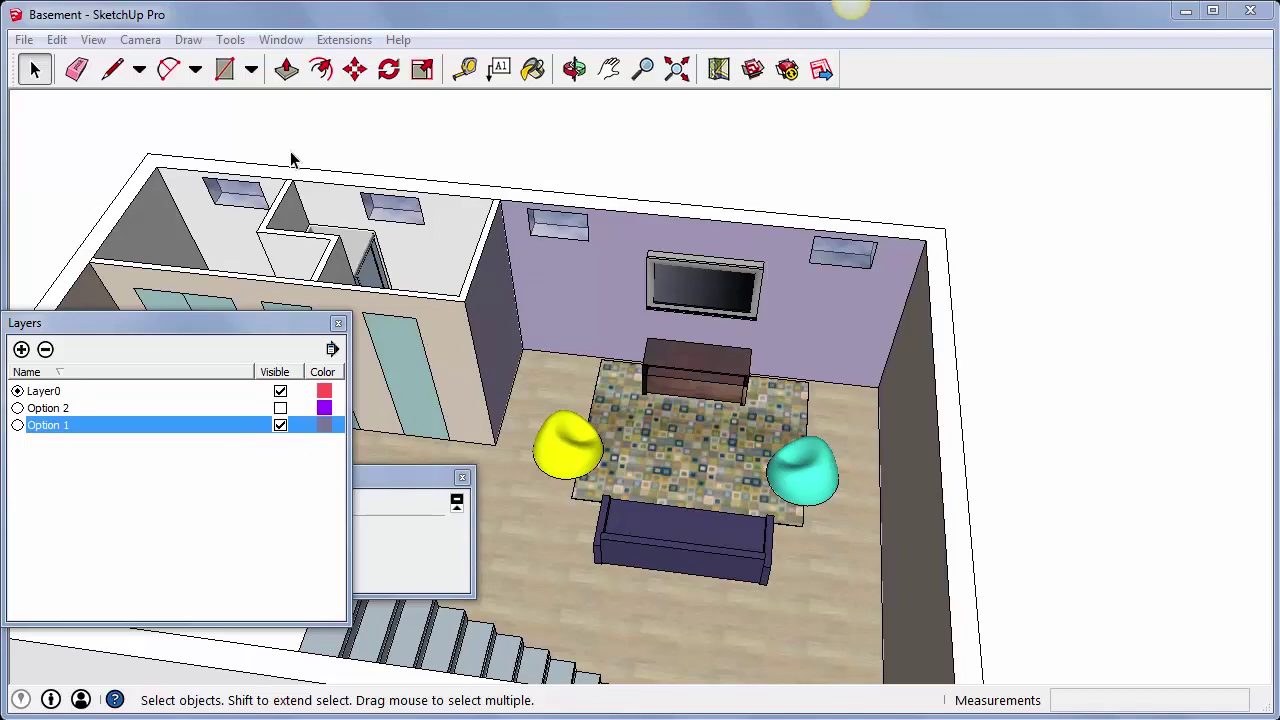
# Open the Scenes panel and turn off saving of Camera Location
pyautogui.click(282, 40)
pyautogui.click(305, 233)
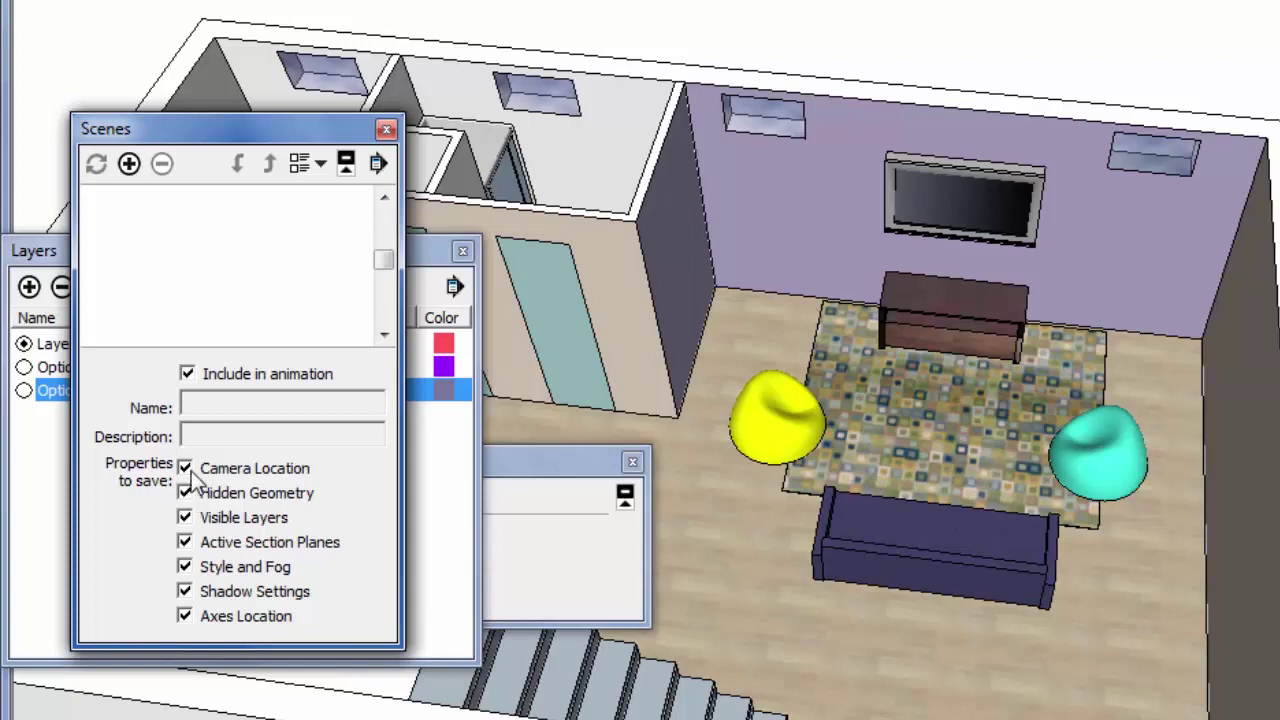
pyautogui.click(185, 468)
# Add a new scene and rename it Option 1
pyautogui.click(129, 164)
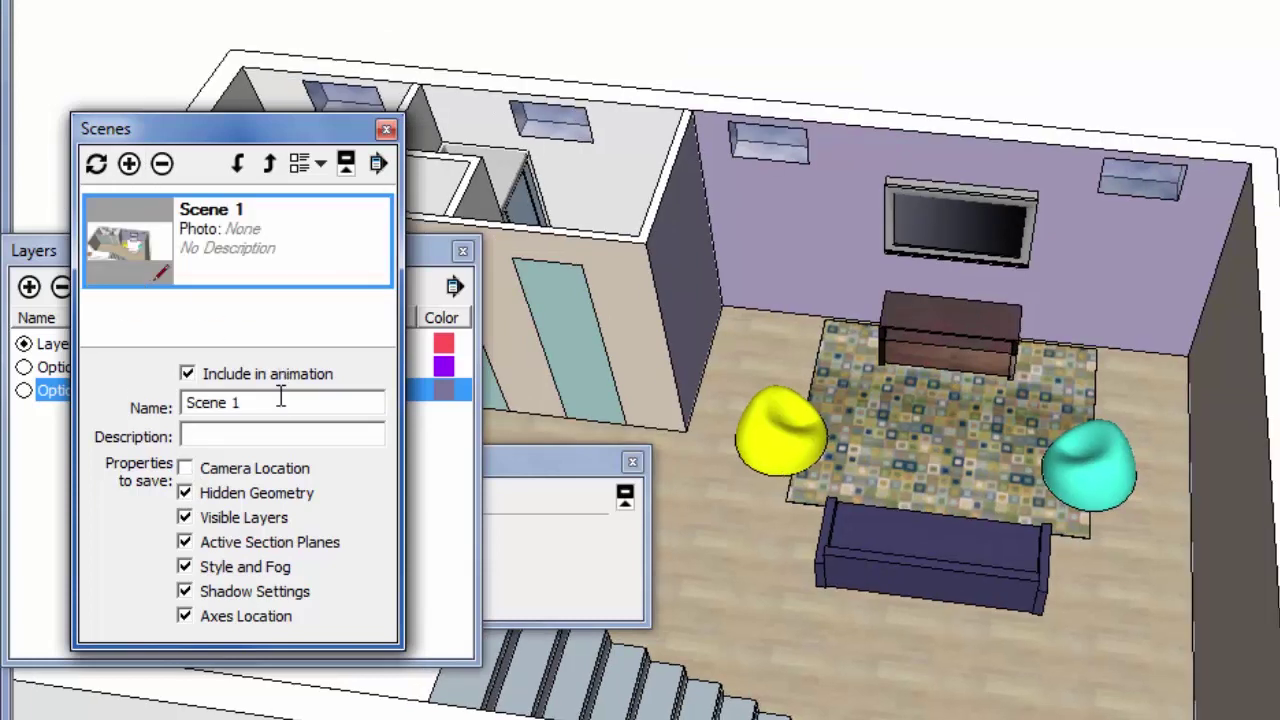
pyautogui.moveTo(280, 398); pyautogui.dragTo(129, 388)
pyautogui.write('Option 1')
pyautogui.press('Return')
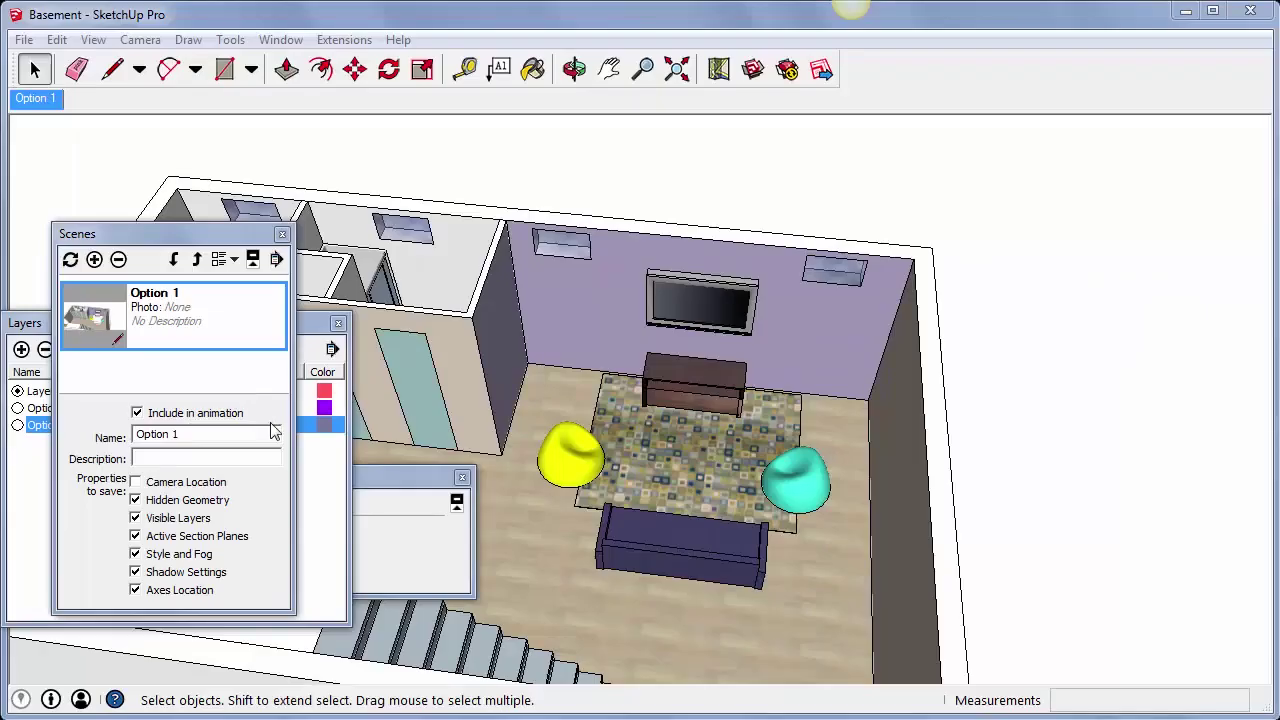
# In Layers, make Option 2 visible and hide the Option 1 furniture layer
pyautogui.click(442, 500)
pyautogui.click(280, 408)
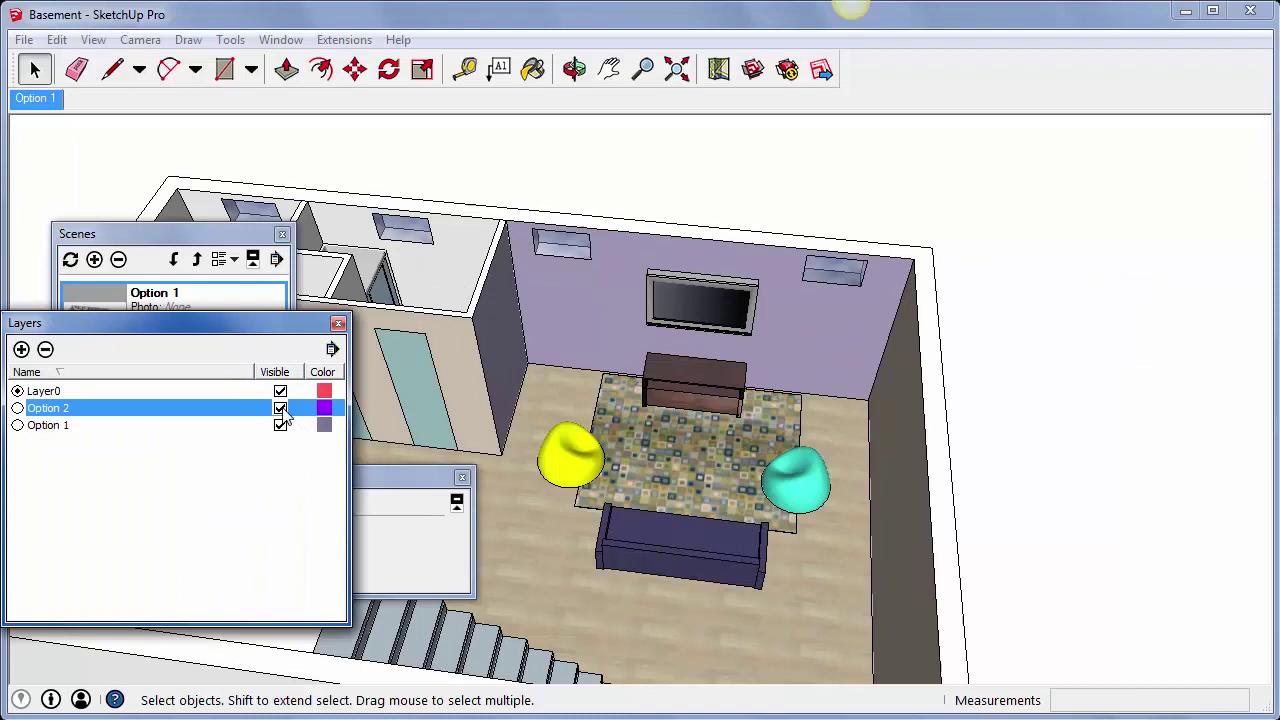
pyautogui.click(280, 425)
# Add a new scene in the Scenes manager and rename it 'Option 2'
pyautogui.click(197, 240)
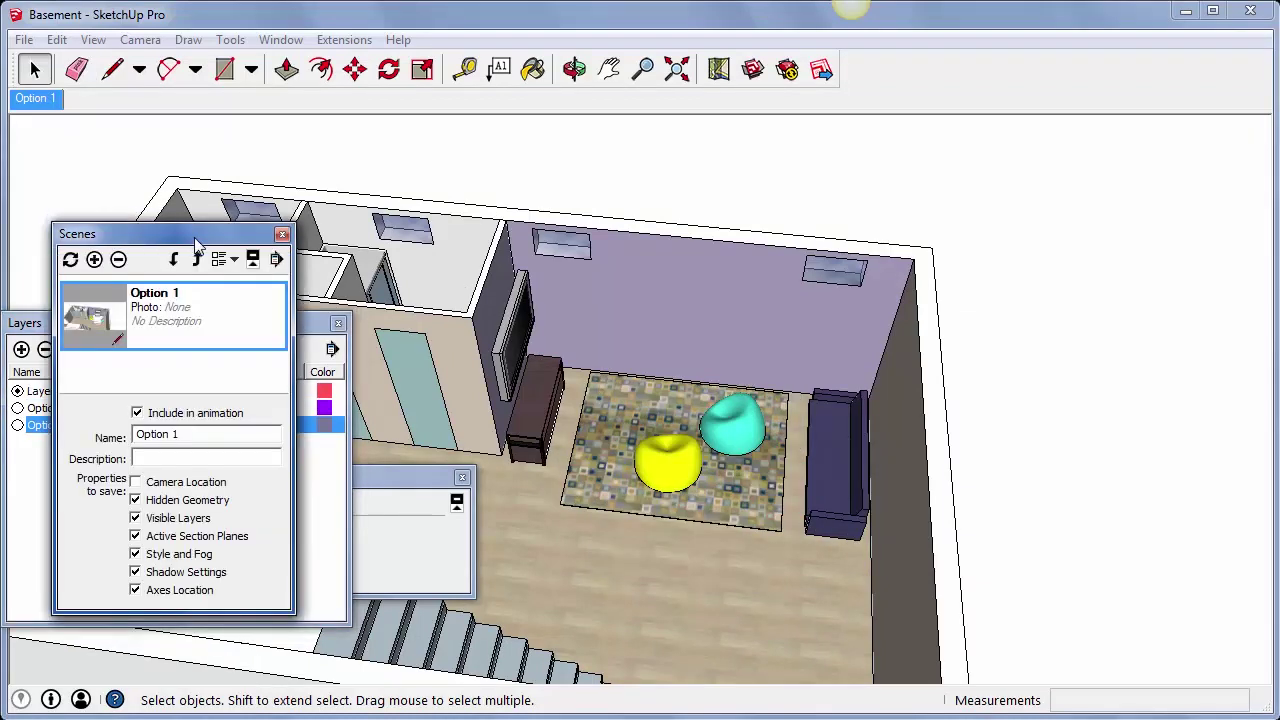
pyautogui.click(94, 259)
pyautogui.click(201, 434)
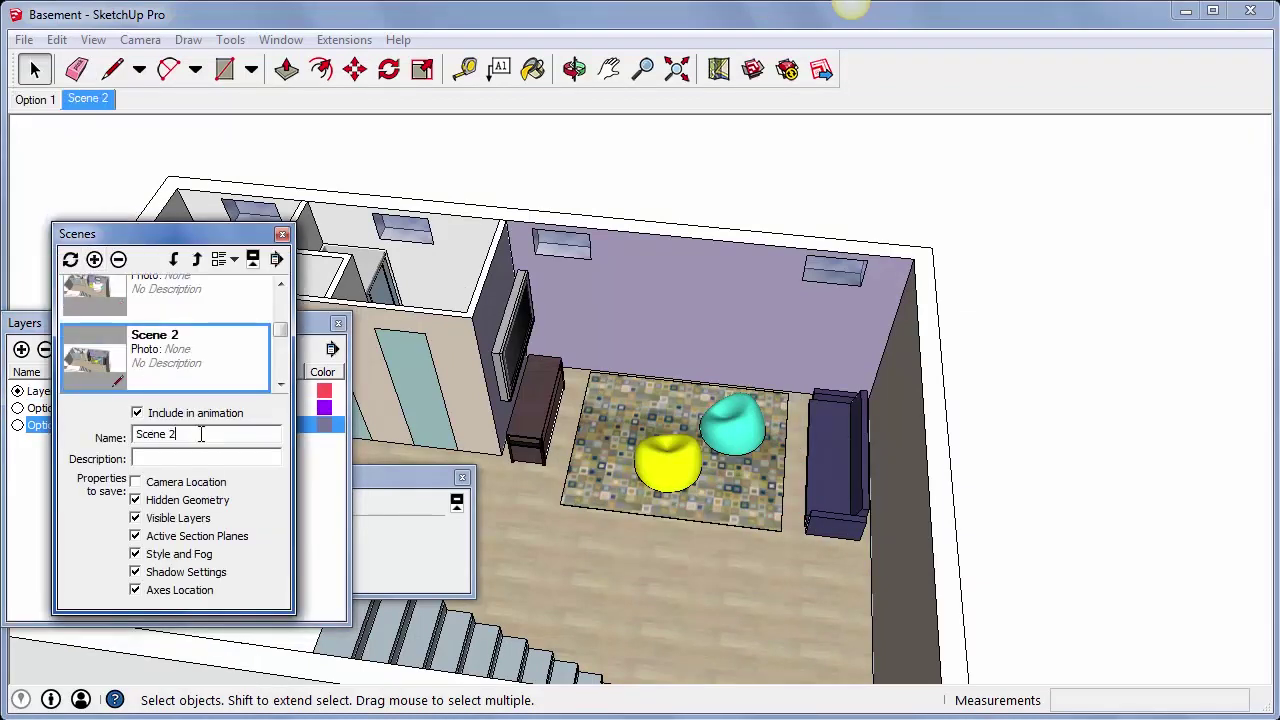
pyautogui.moveTo(201, 434); pyautogui.dragTo(134, 436)
pyautogui.write('Option 2')
pyautogui.press('Return')
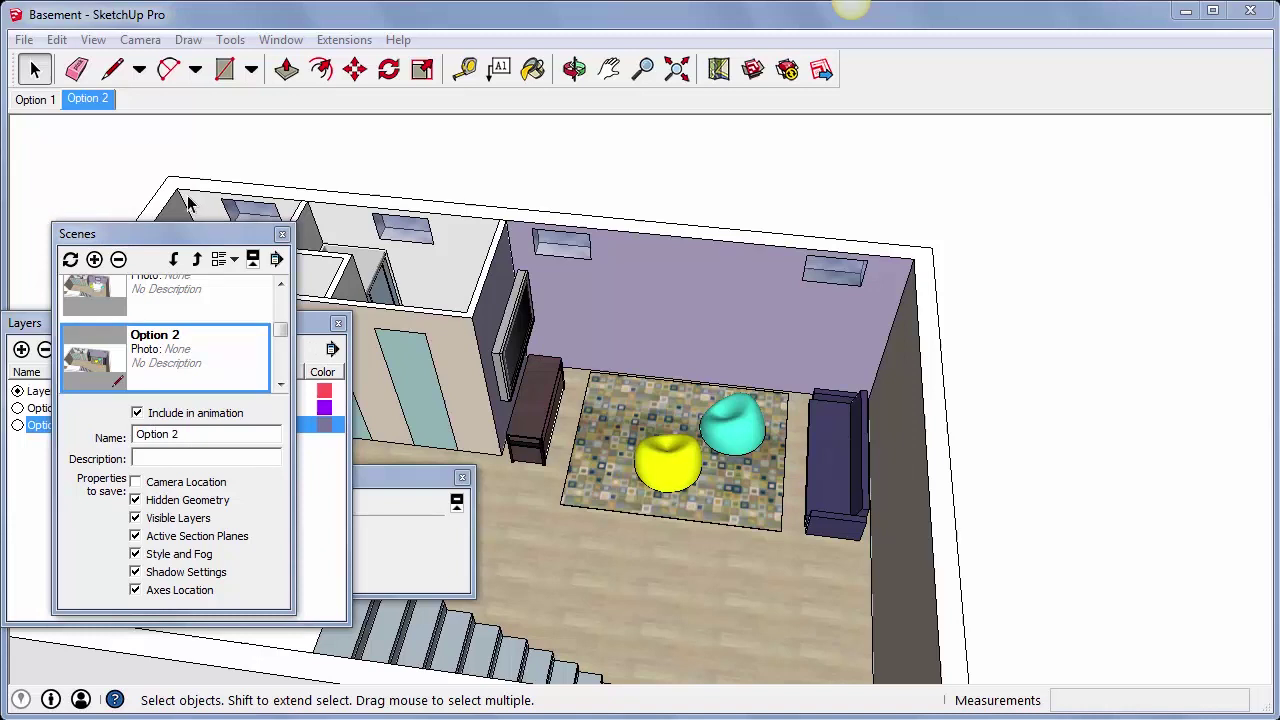
# Close the Scenes, Layers and Entity Info windows
pyautogui.click(281, 234)
pyautogui.click(337, 325)
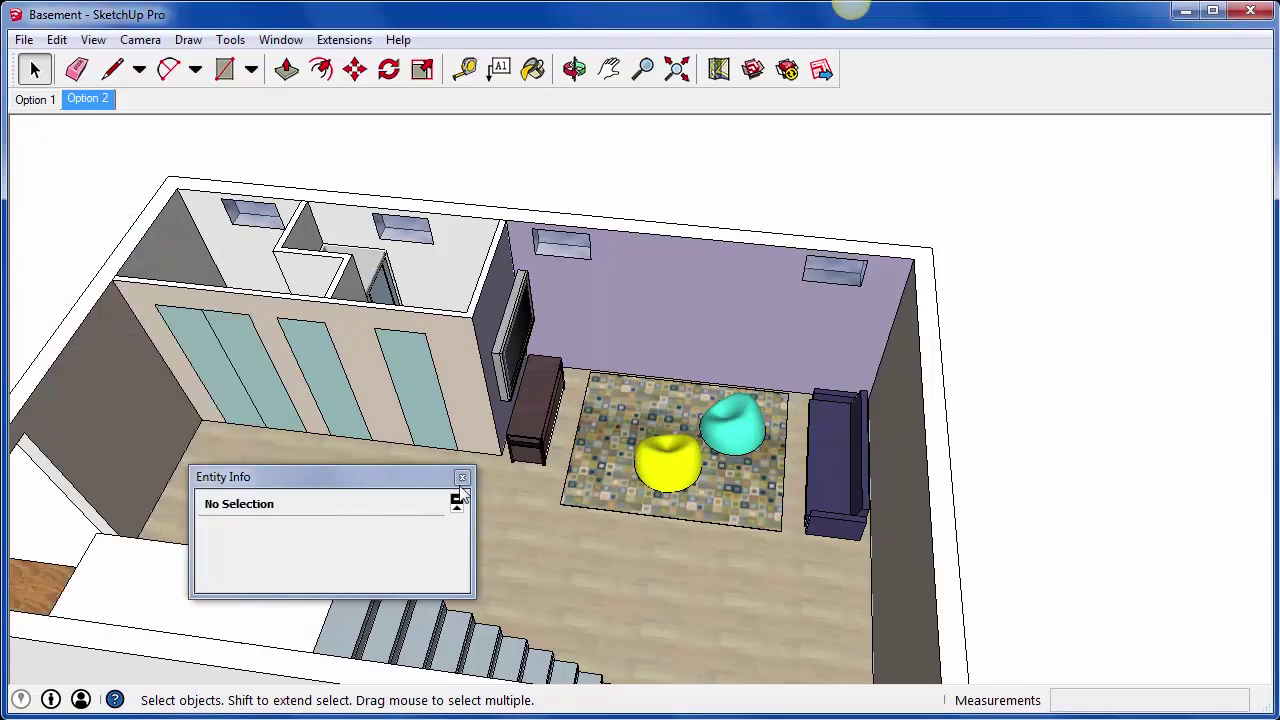
pyautogui.click(462, 478)
# Alternate between the Option 1 and Option 2 scene tabs, ending on Option 2
pyautogui.click(35, 100)
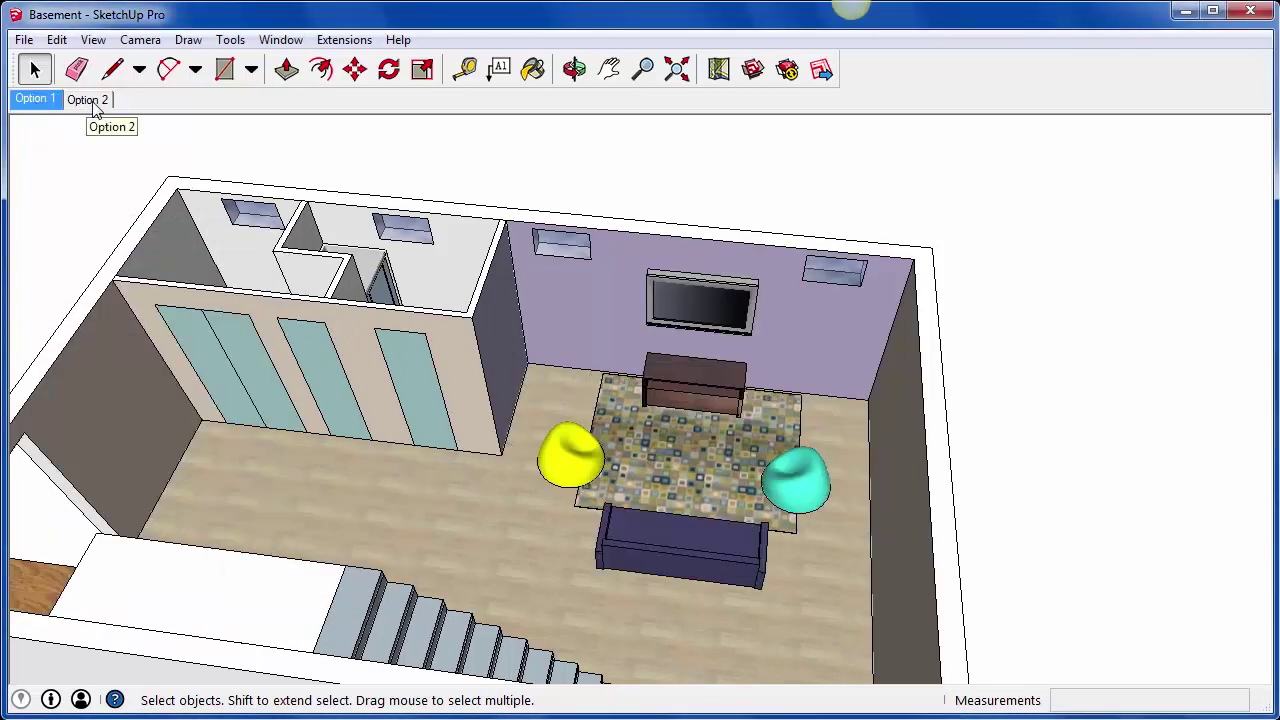
pyautogui.click(90, 100)
pyautogui.click(36, 100)
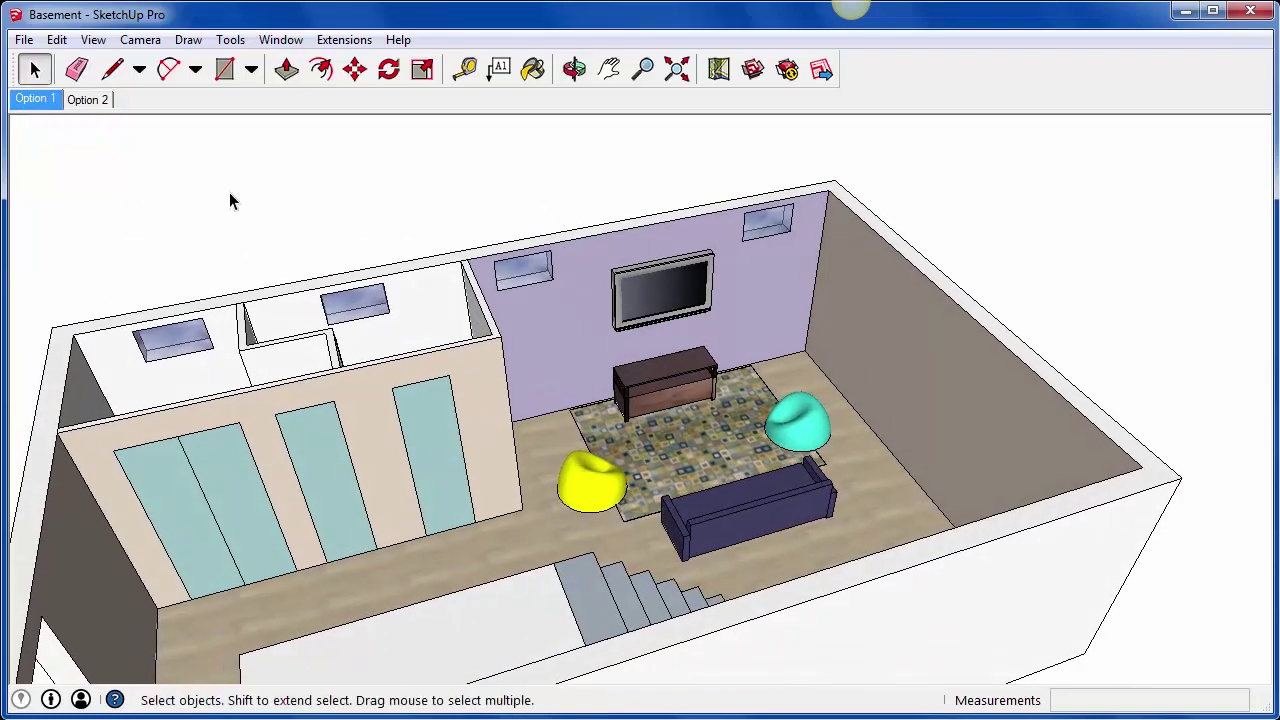
pyautogui.click(90, 102)
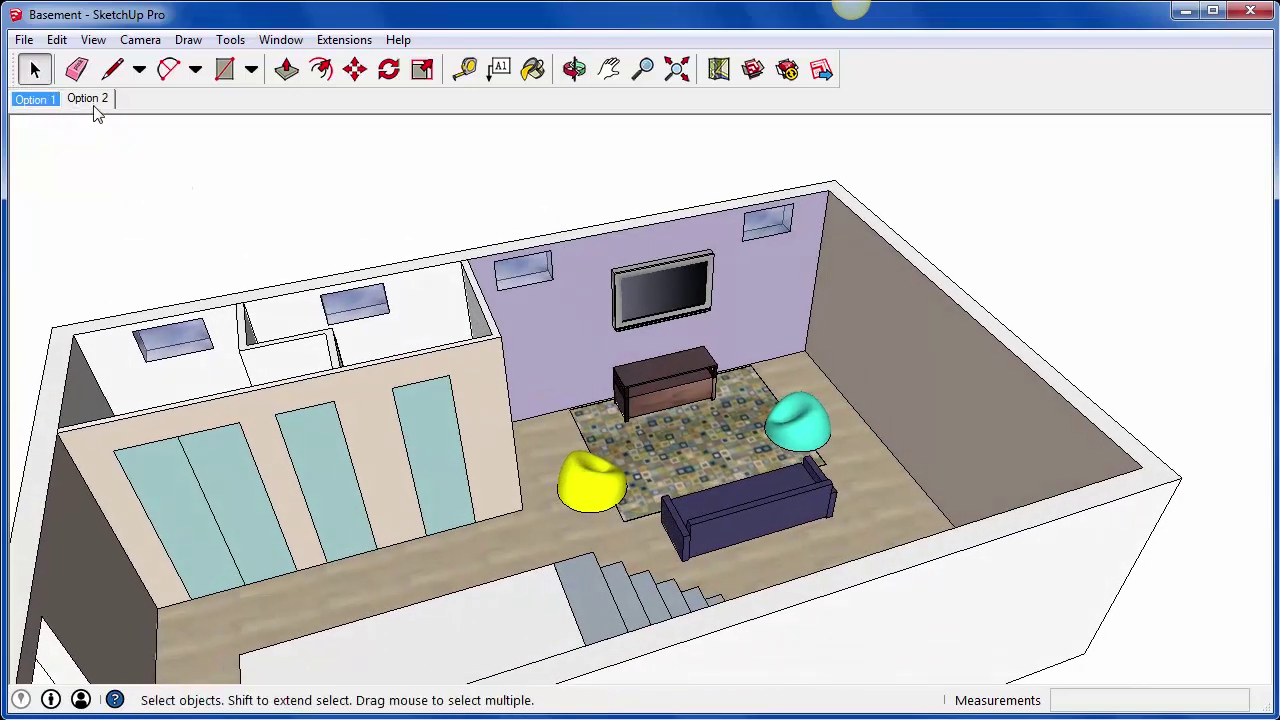
pyautogui.click(36, 104)
pyautogui.click(88, 99)
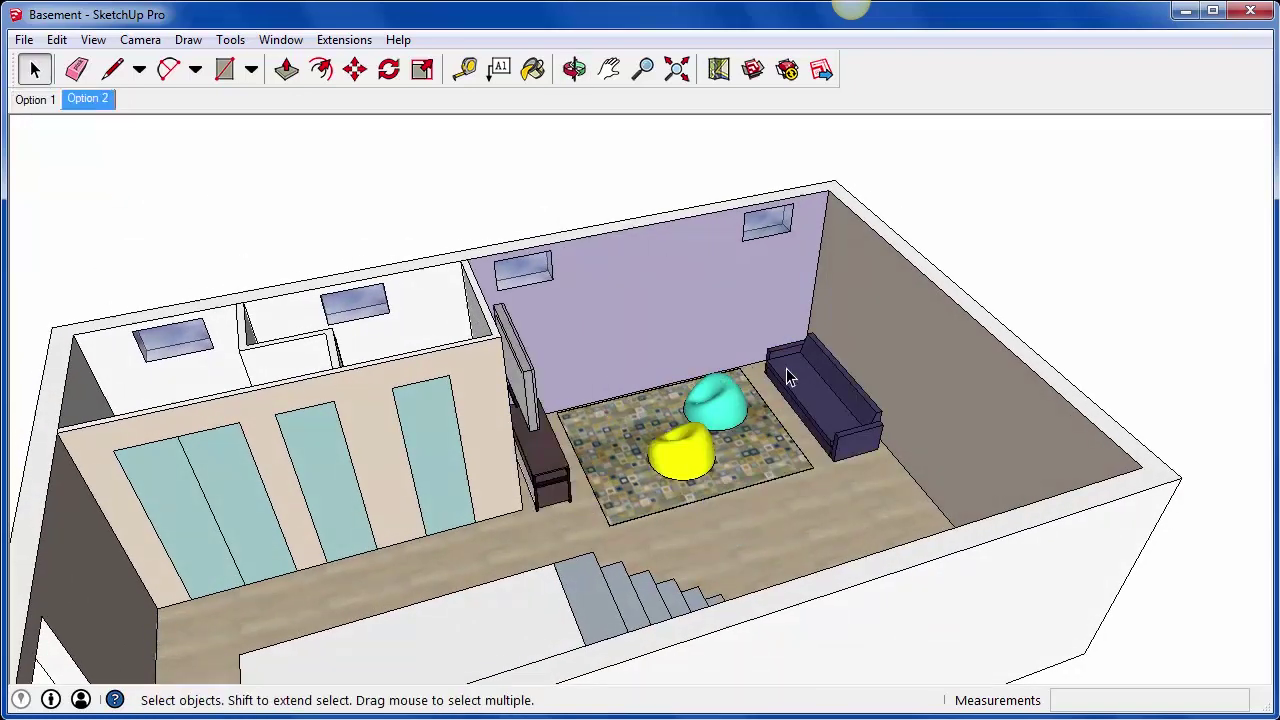
pyautogui.moveTo(786, 371); pyautogui.dragTo(189, 134, button='middle')
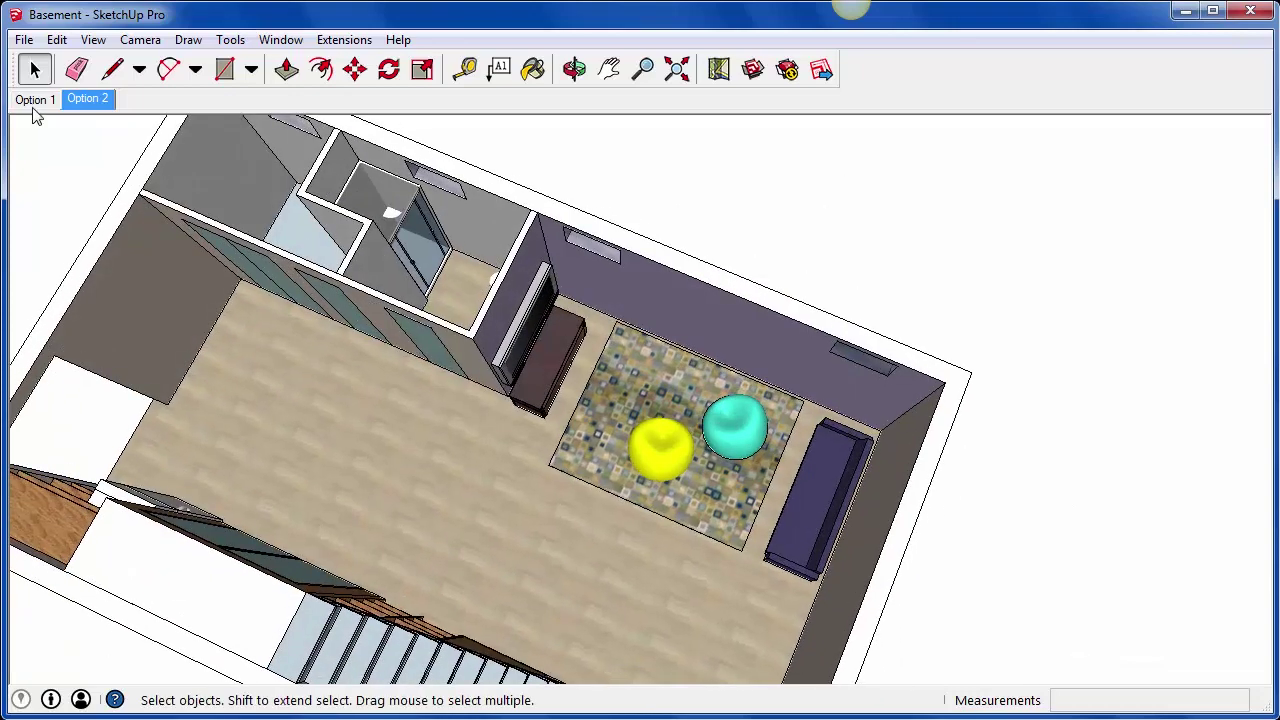
pyautogui.click(34, 100)
pyautogui.click(88, 102)
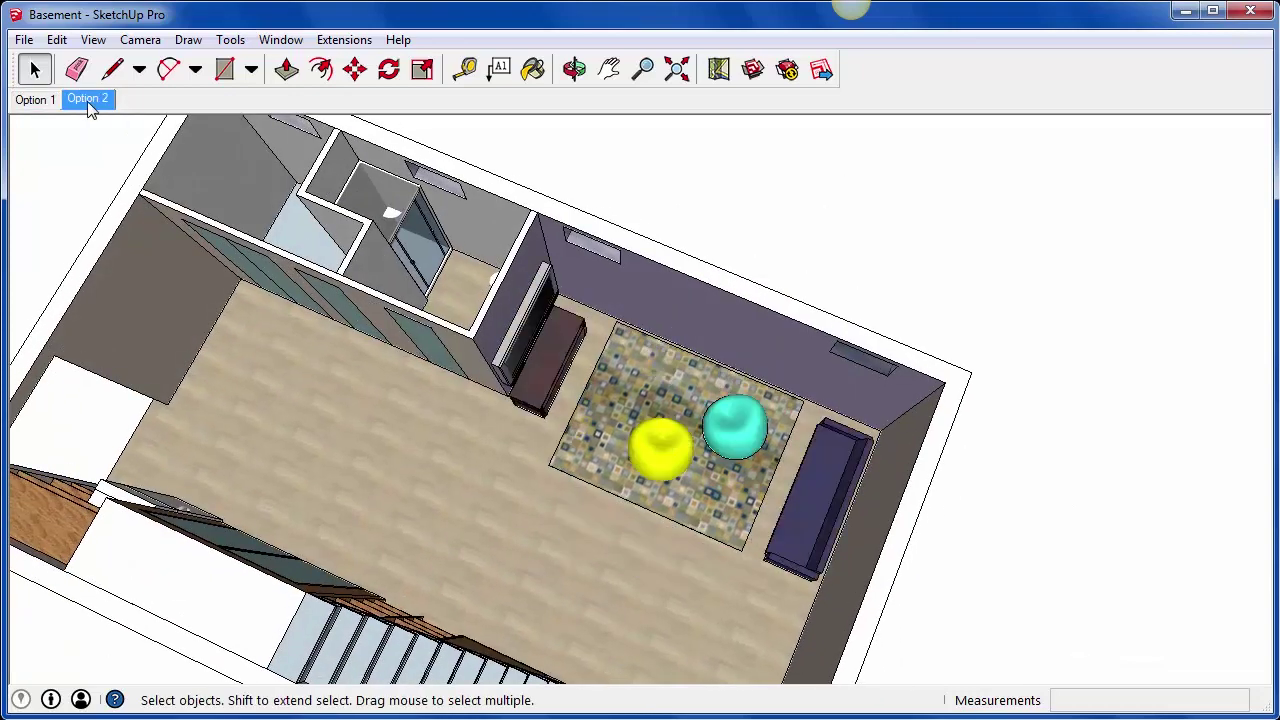